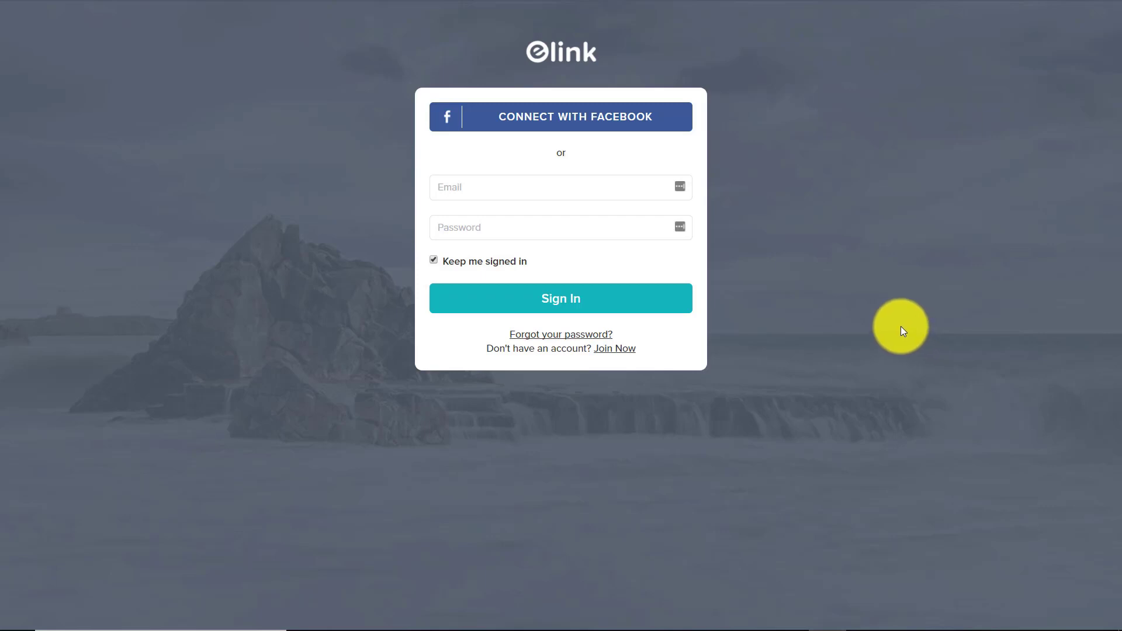
Start signing in to elink with a Facebook account
click(610, 118)
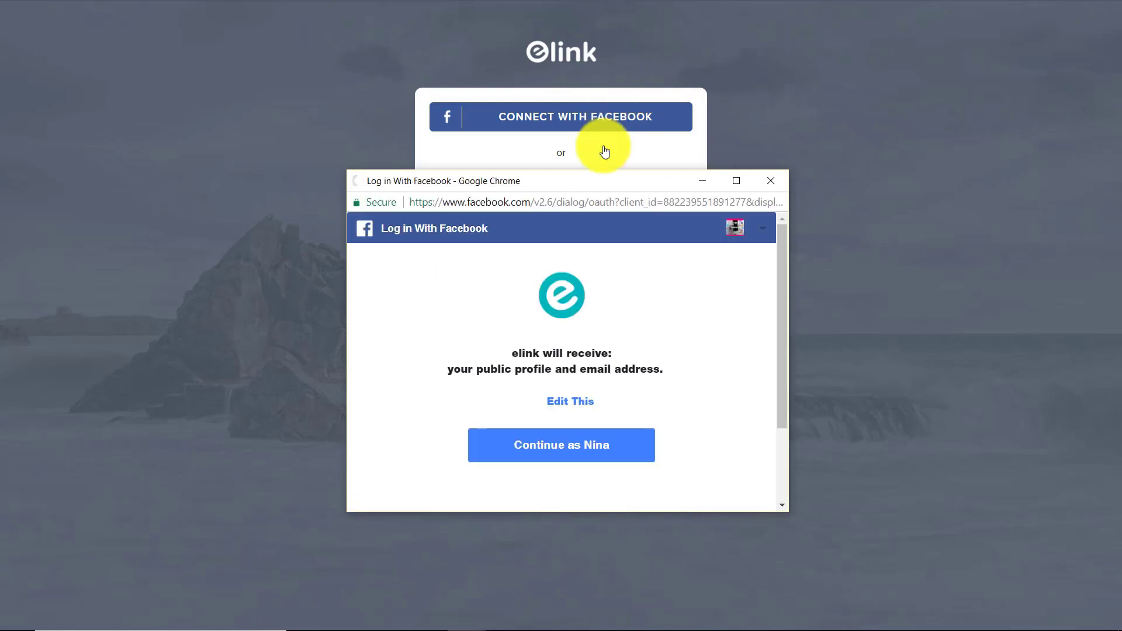
Approve sharing the Facebook profile with elink and choose the free Basic $0 plan
click(587, 442)
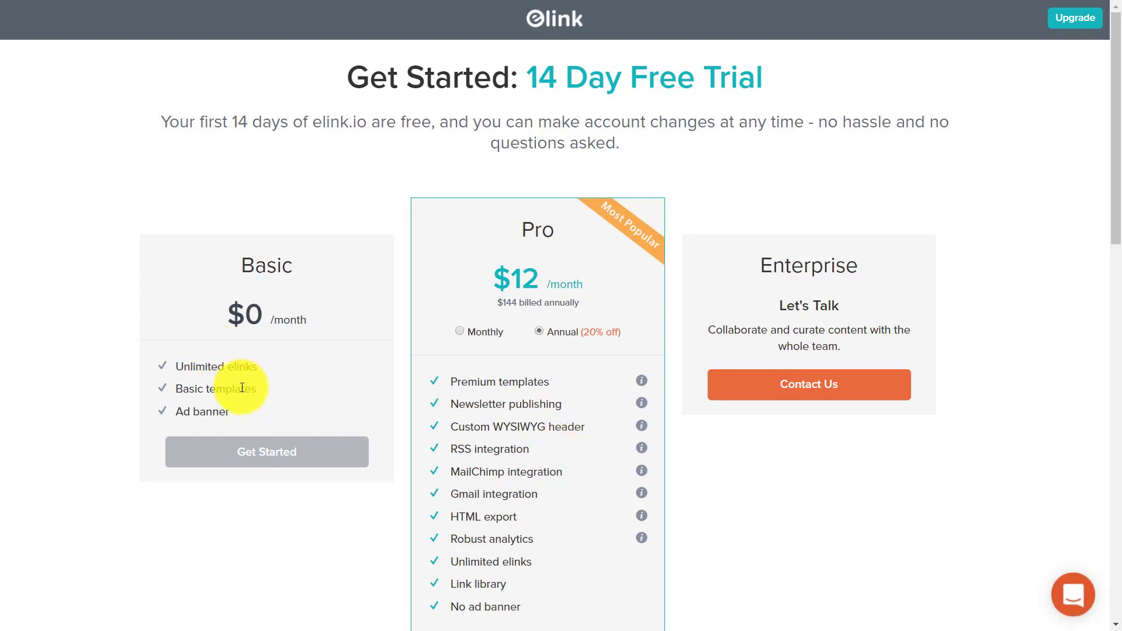
click(270, 458)
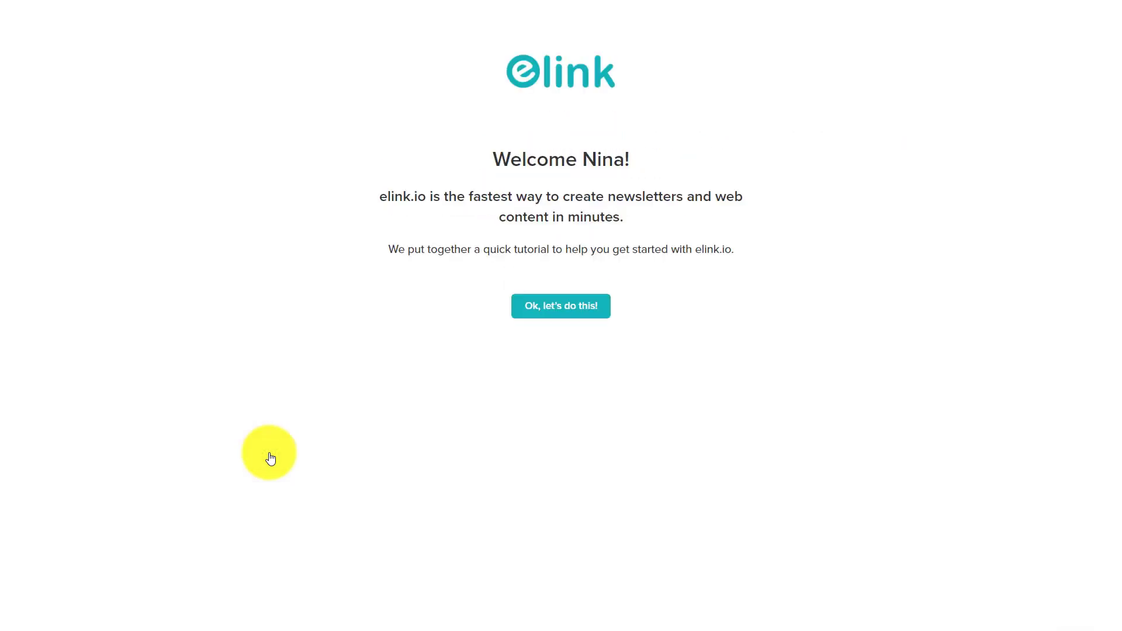
Step through all the introductory tutorial screens to reach the new-elink template selector
click(555, 309)
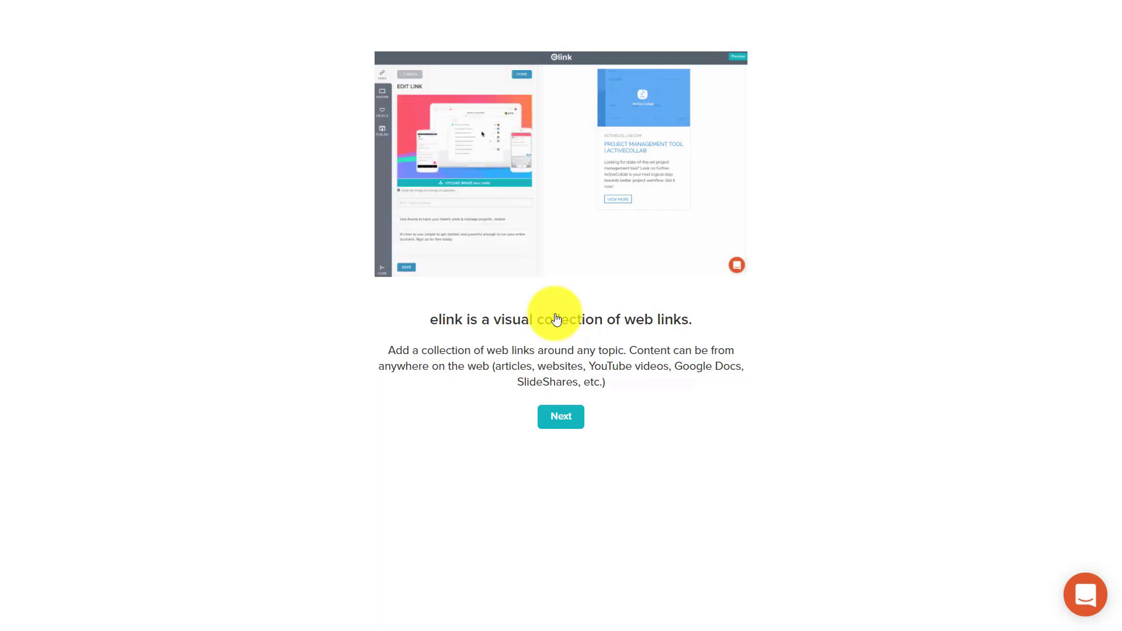
click(558, 421)
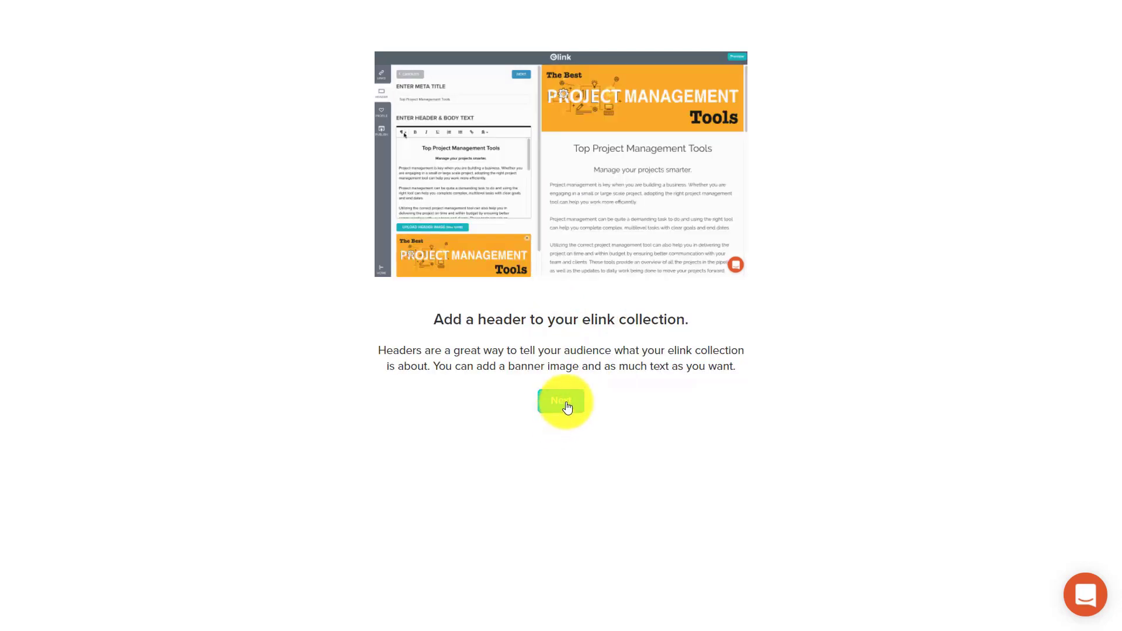
click(562, 402)
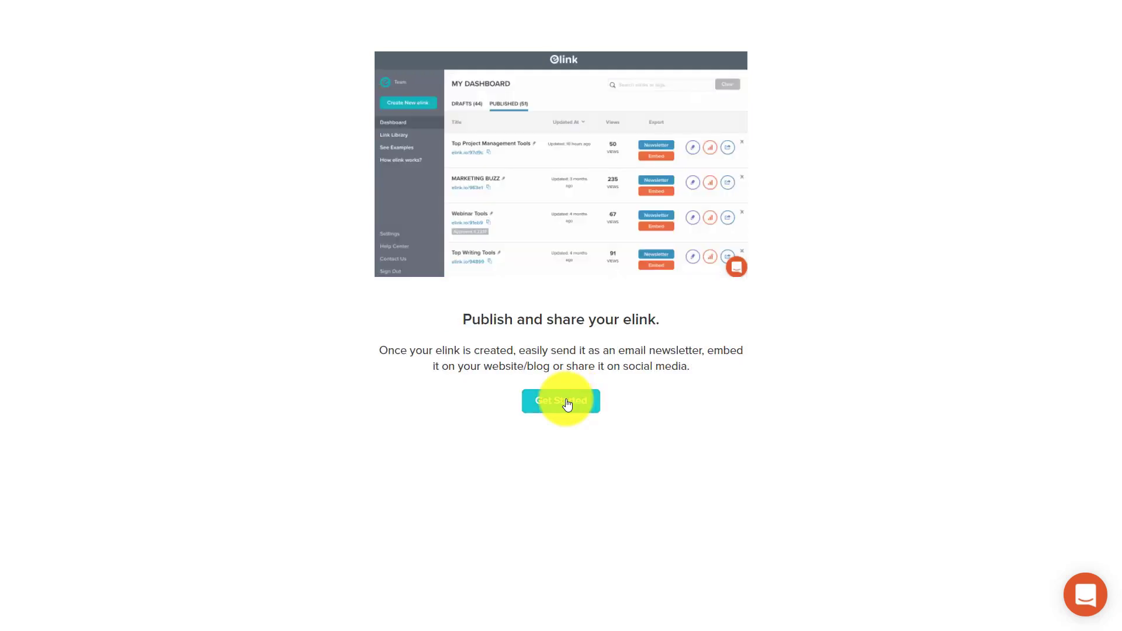
click(567, 404)
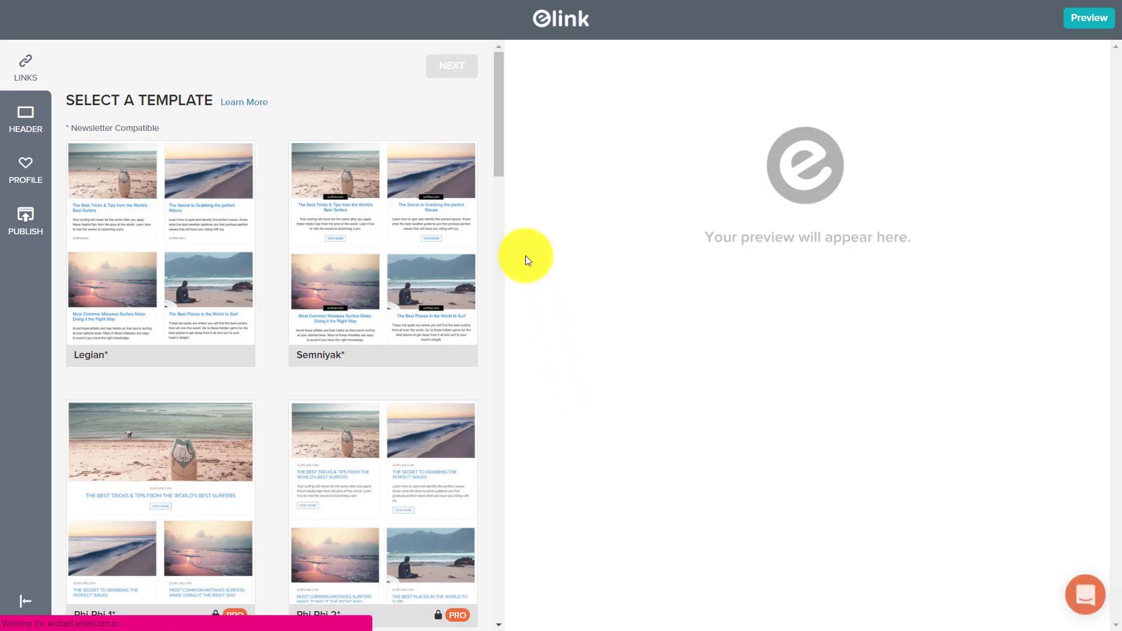
Try the PRO Krabi 1 template, dismiss its upgrade prompt, and scroll back up the gallery
drag(497, 149, 370, 271)
drag(501, 250, 501, 469)
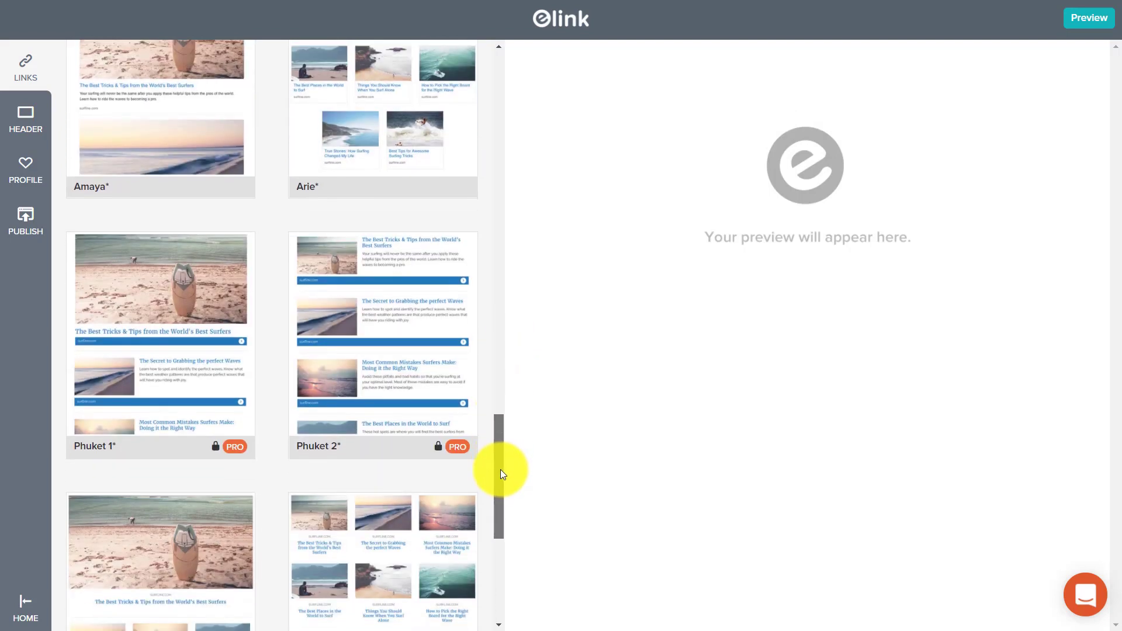
drag(500, 469, 504, 517)
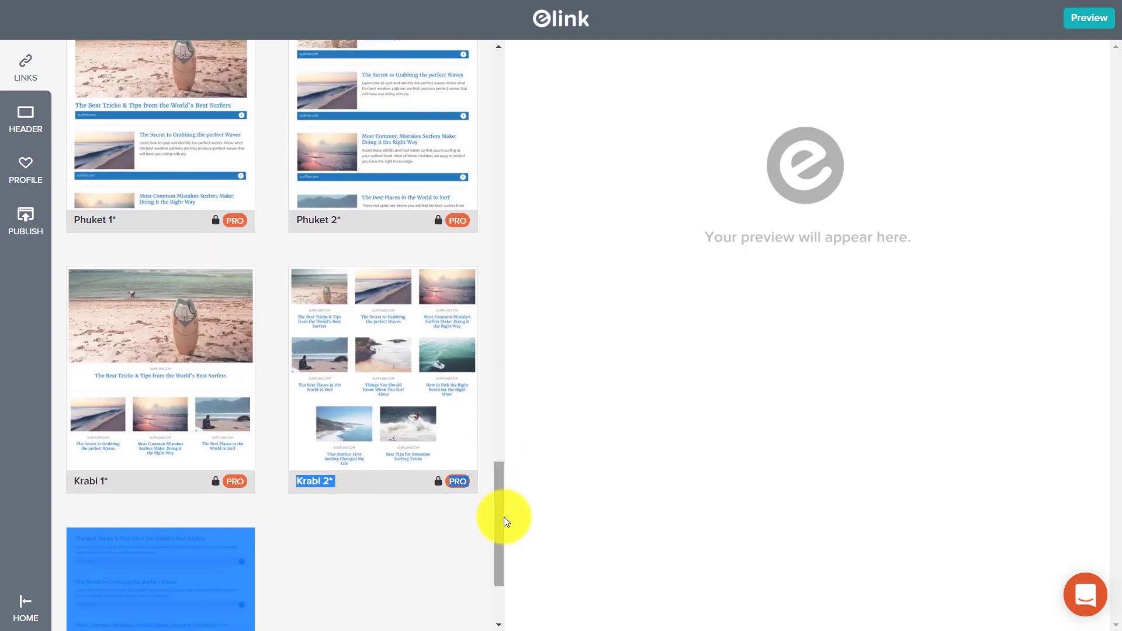
click(143, 325)
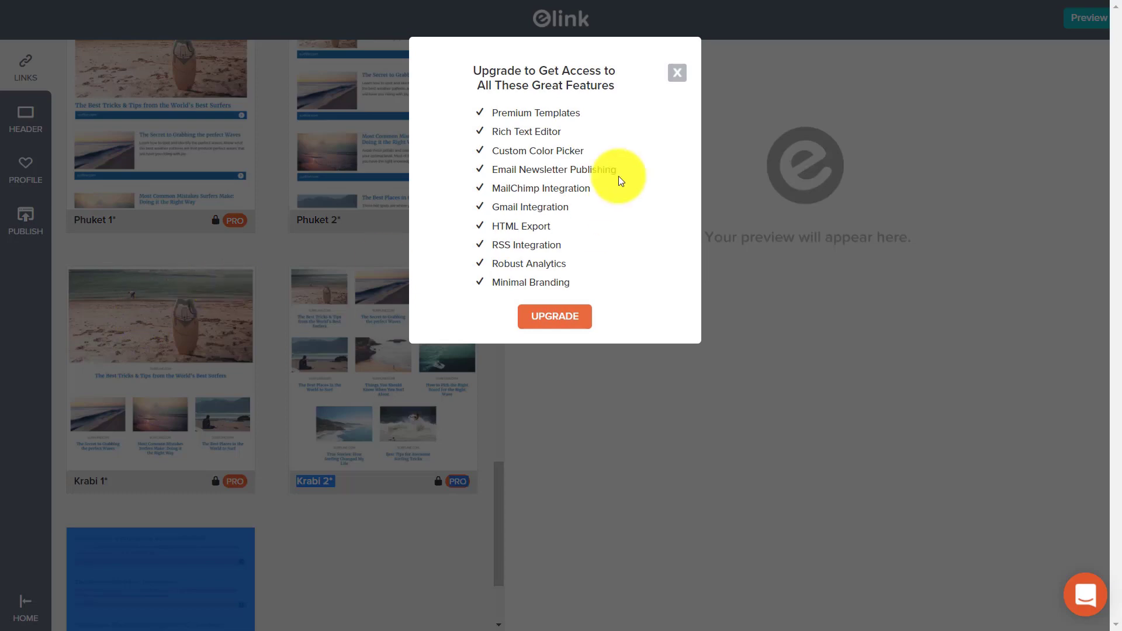
click(677, 64)
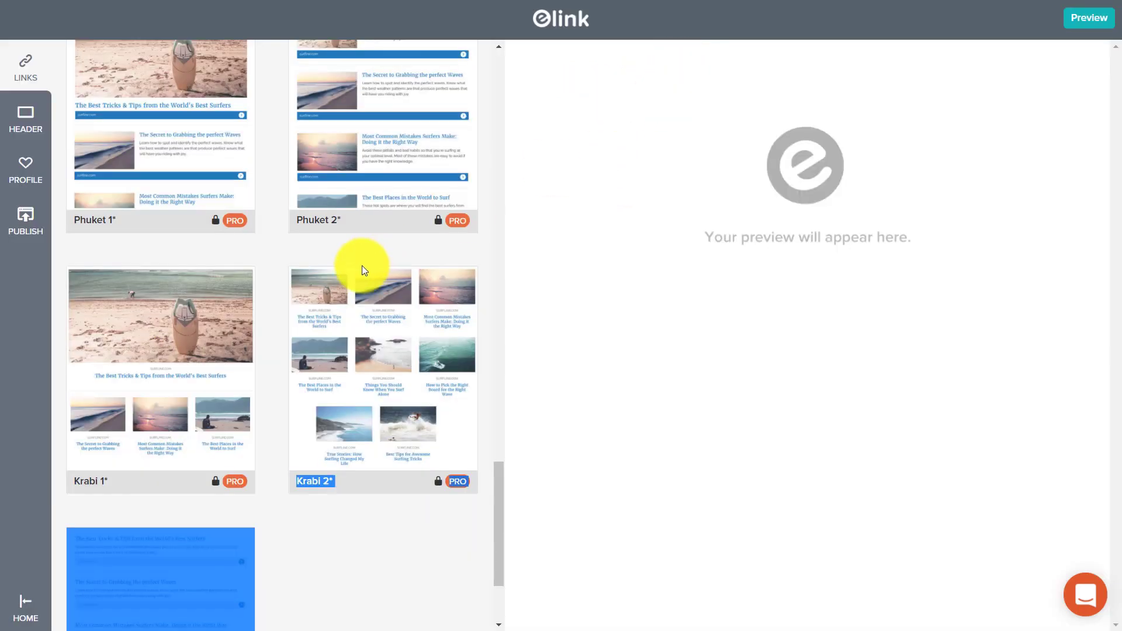
scroll(362, 265, up, 1)
scroll(362, 266, up, 9)
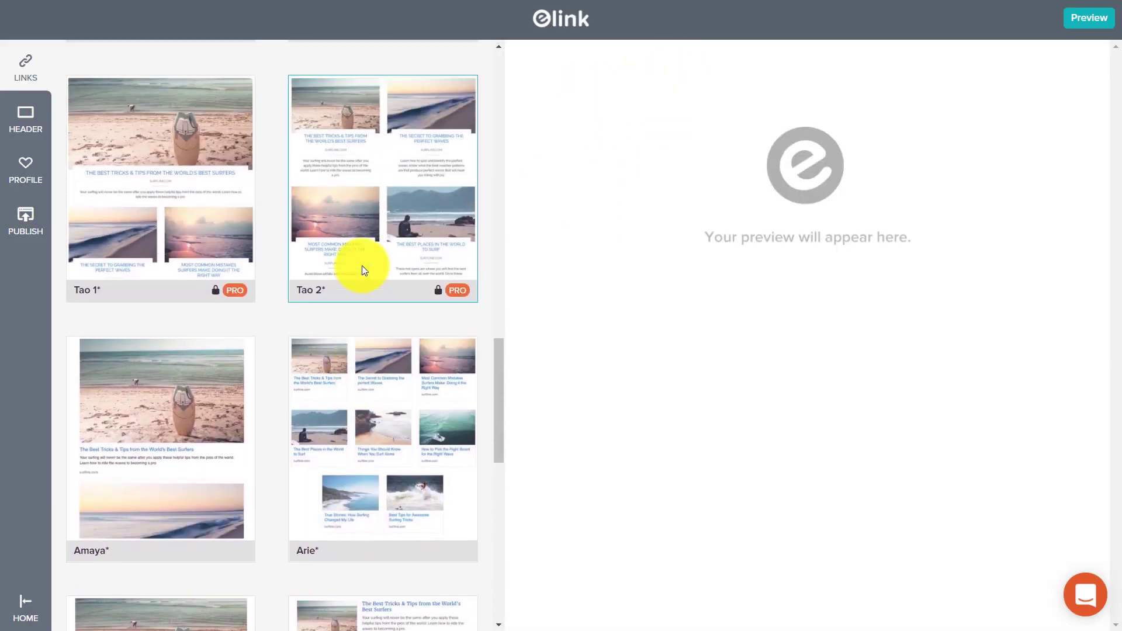
Choose the free Amaya template and paste the Pink Boss Club Facebook group URL as a link
double_click(209, 446)
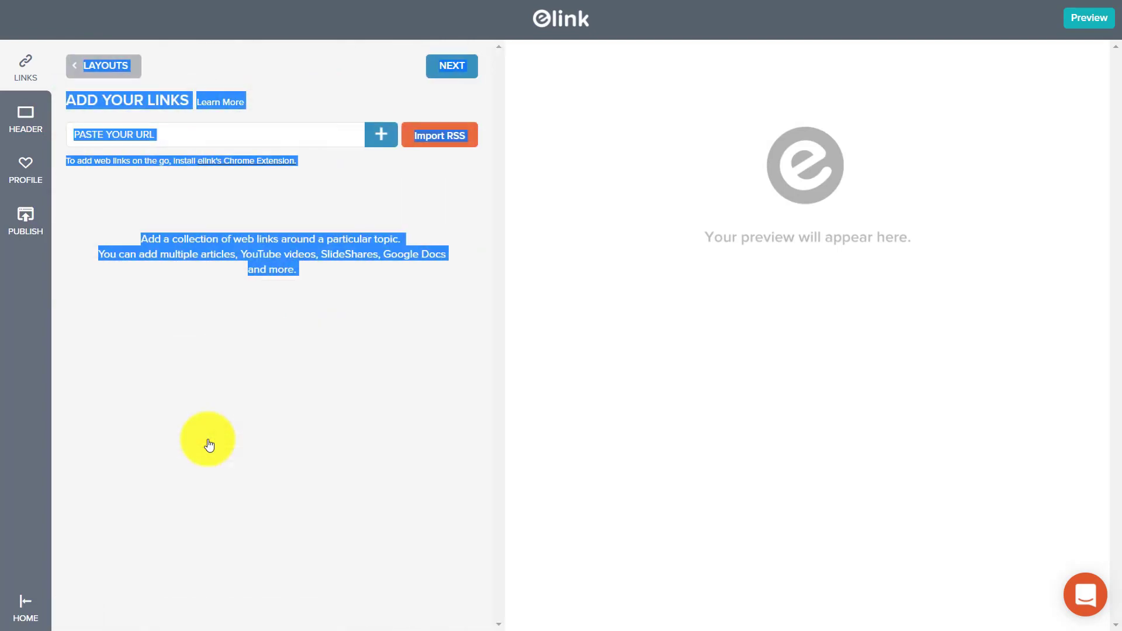
click(290, 379)
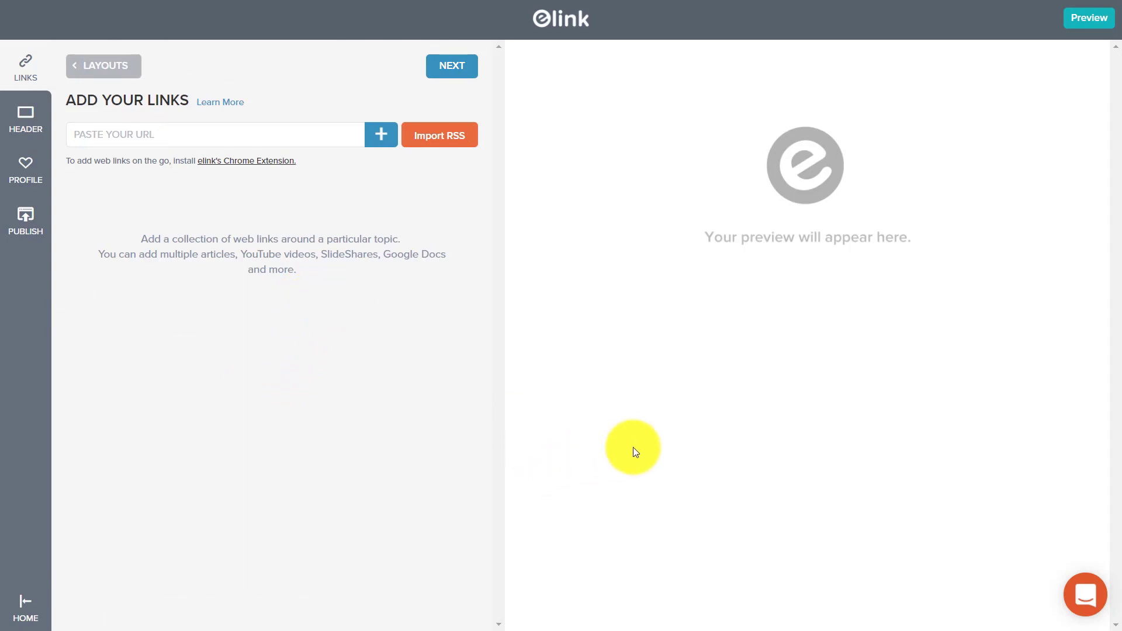
key(F11)
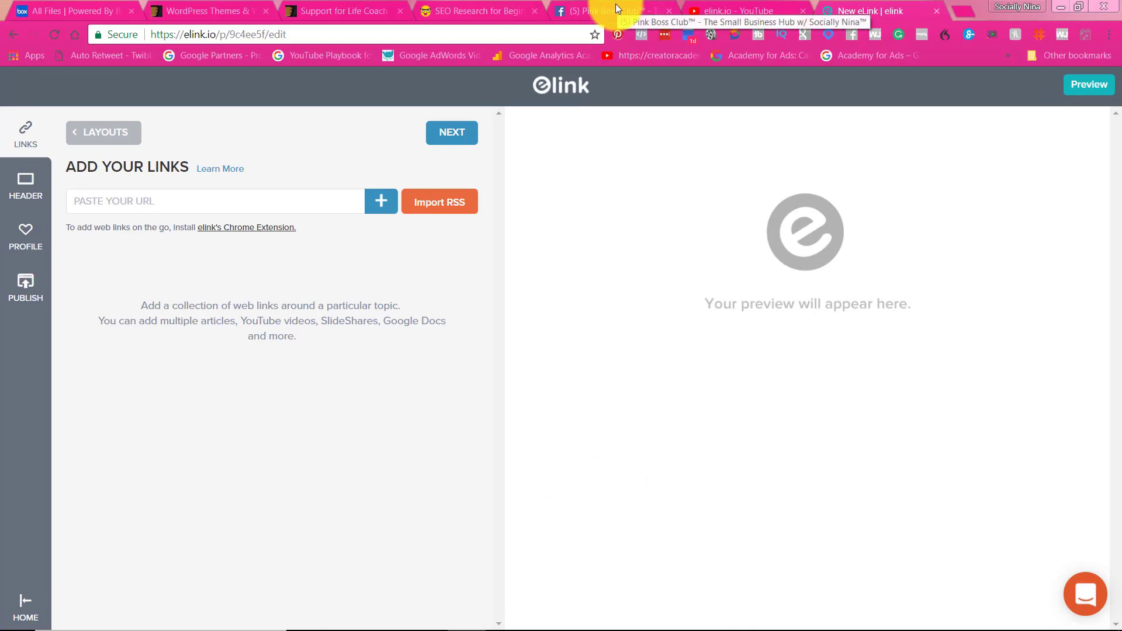
click(616, 5)
click(315, 35)
key(ctrl+c)
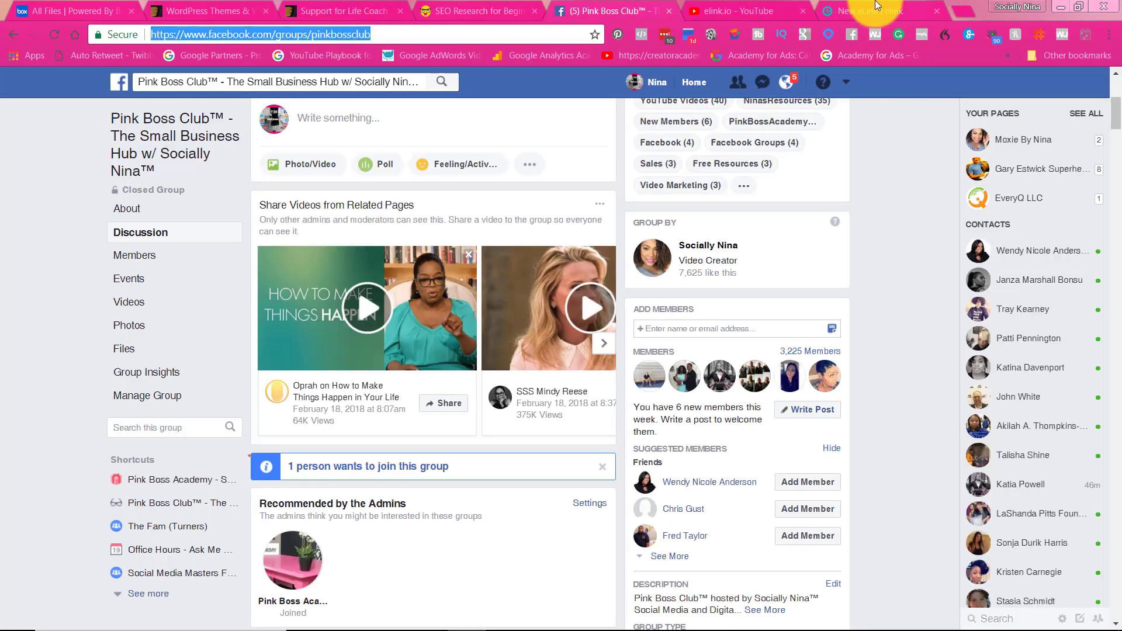
click(855, 13)
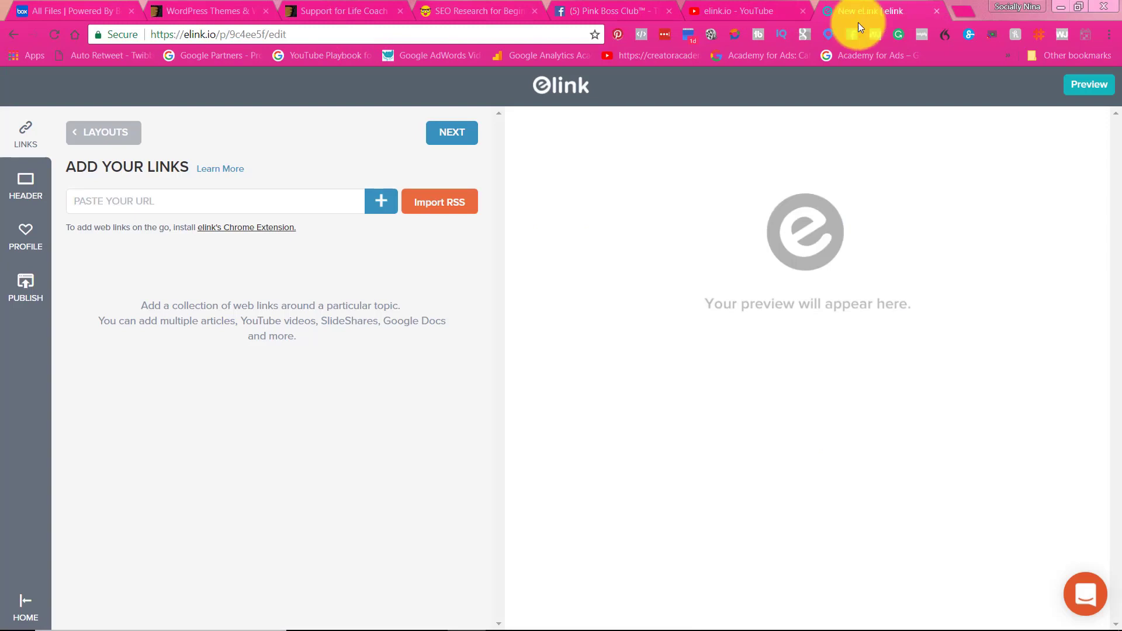
click(271, 200)
key(ctrl+v)
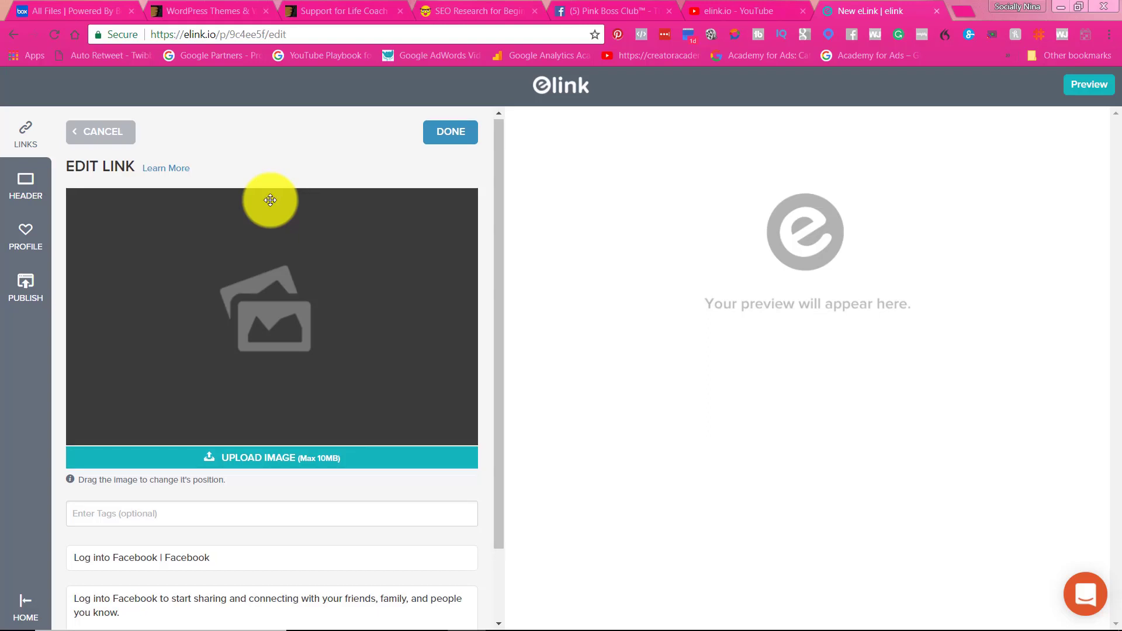
Upload the pinkBOSS.CLUB promotional image as the link card's picture
scroll(272, 201, down, 2)
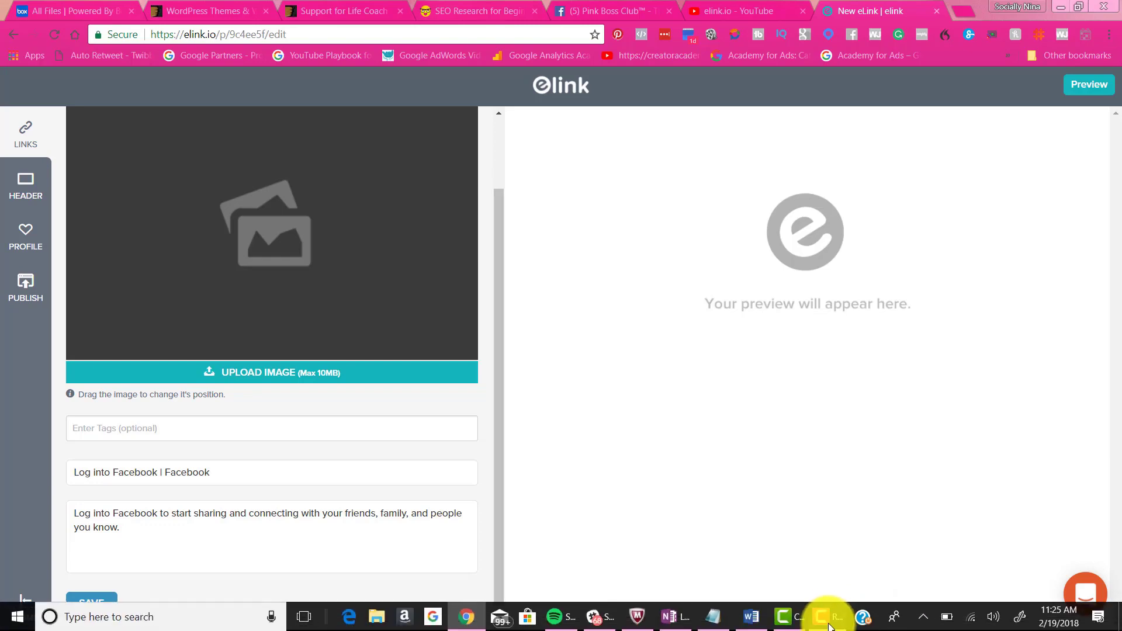
click(824, 626)
click(1057, 586)
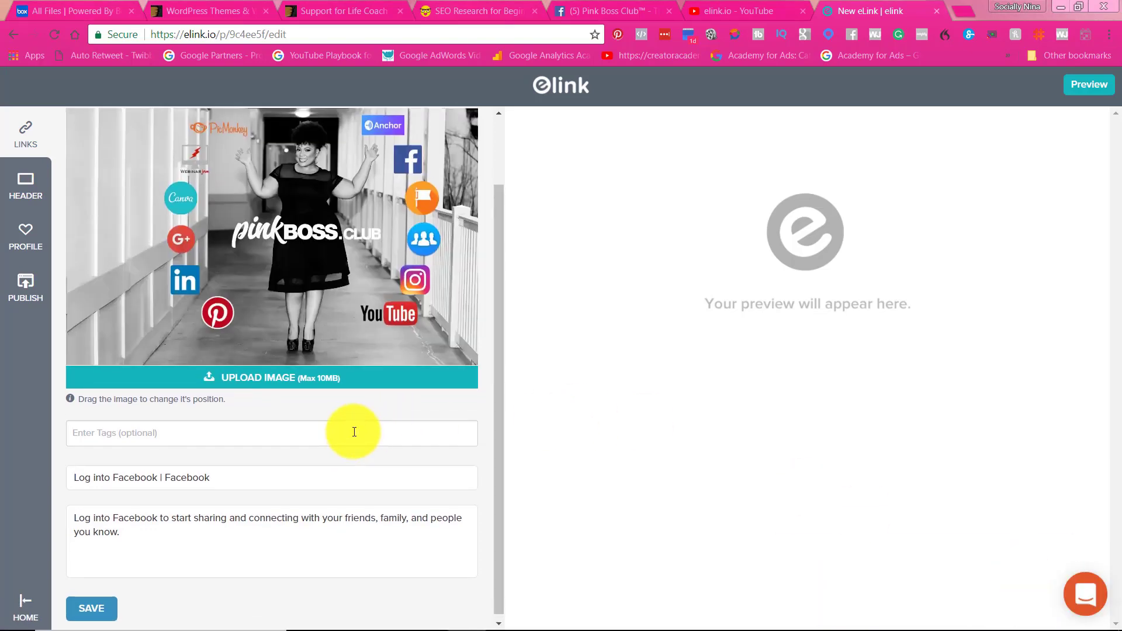
scroll(355, 432, up, 2)
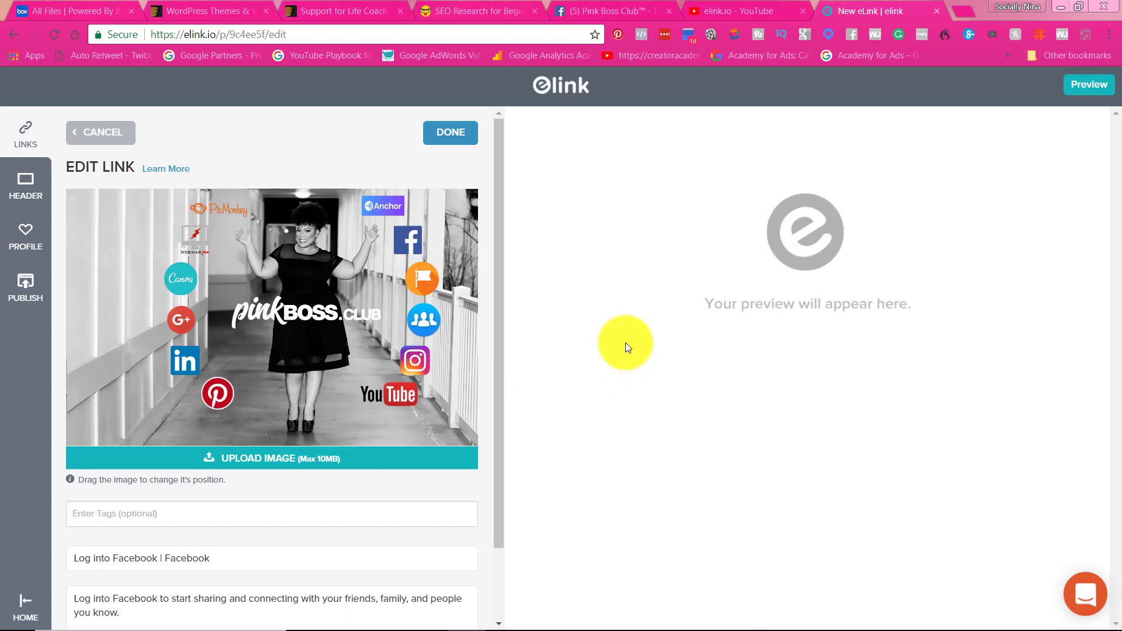
key(F11)
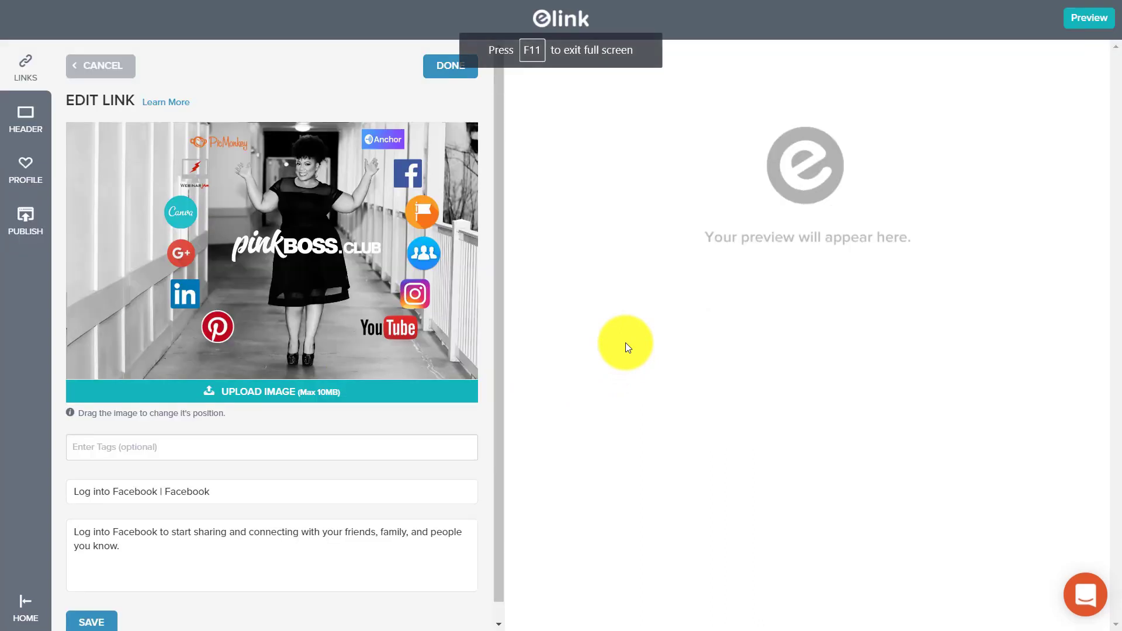
Tag the link Facebook, Groups, Value, Community, Solutions and Small Business
click(233, 450)
text(Face)
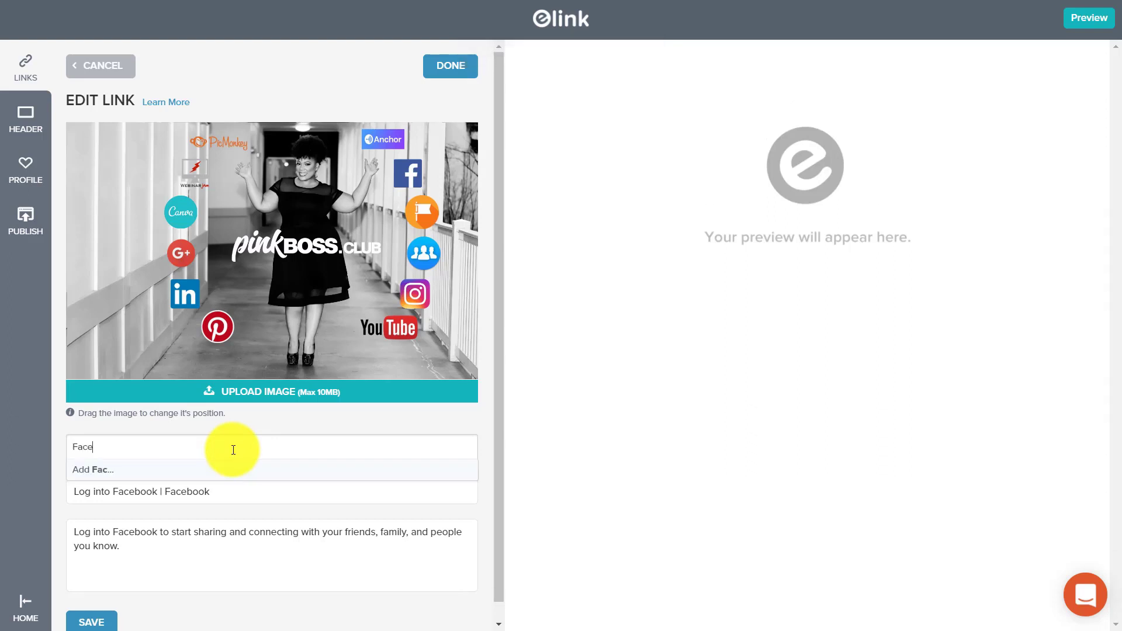
text(book)
key(Return)
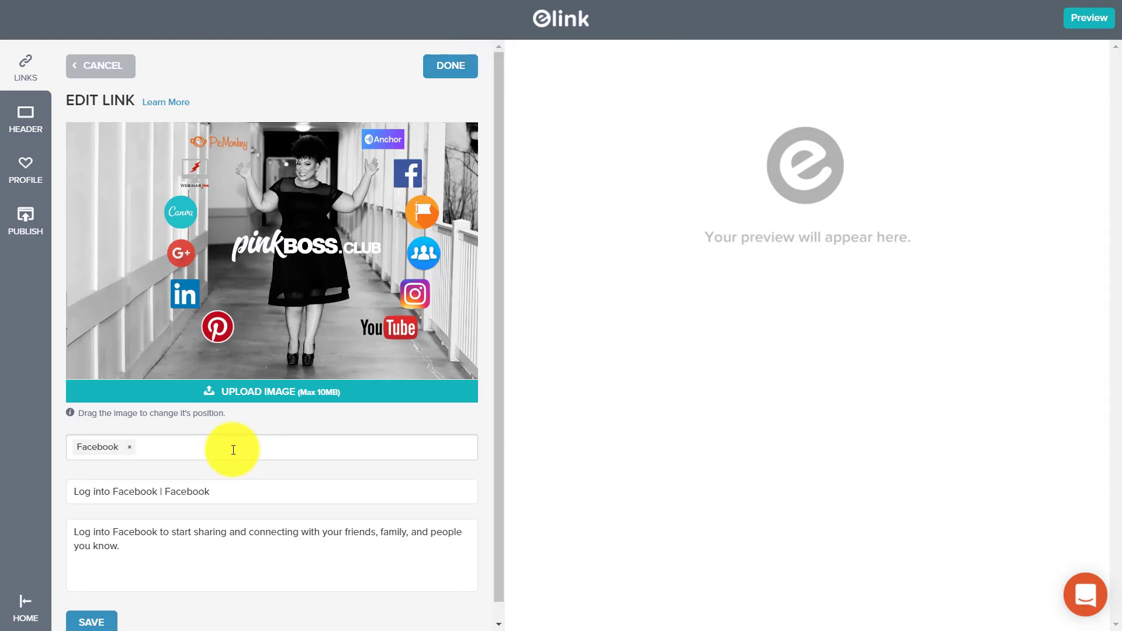
text(Groups)
key(Return)
text(Value)
key(Return)
text(Commu)
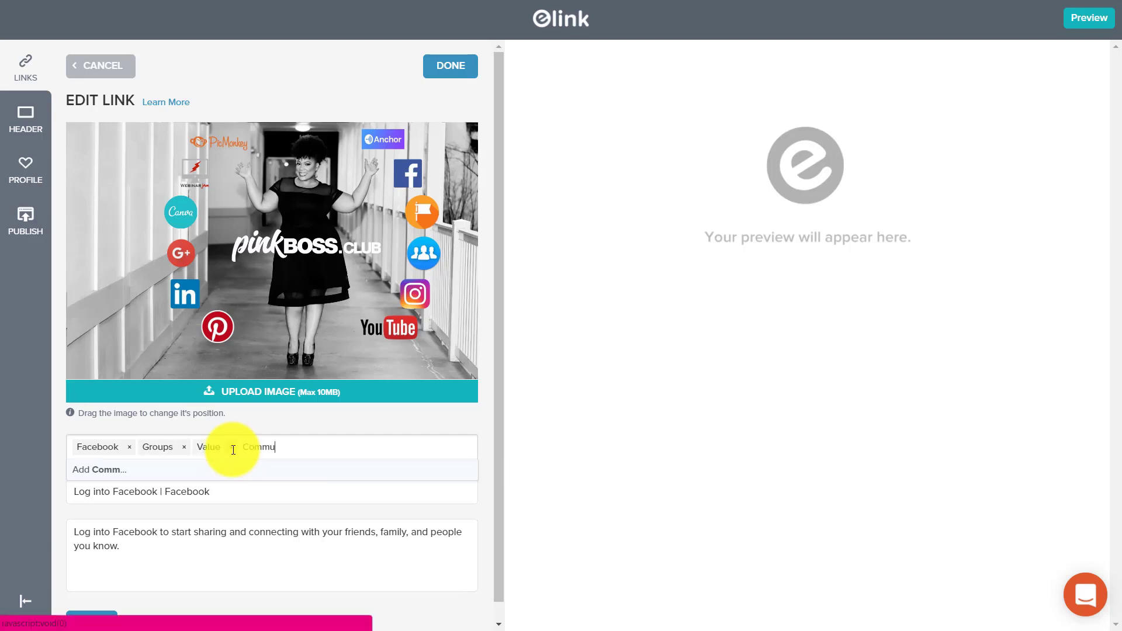
text(nity)
key(Return)
text(Solutions)
key(Return)
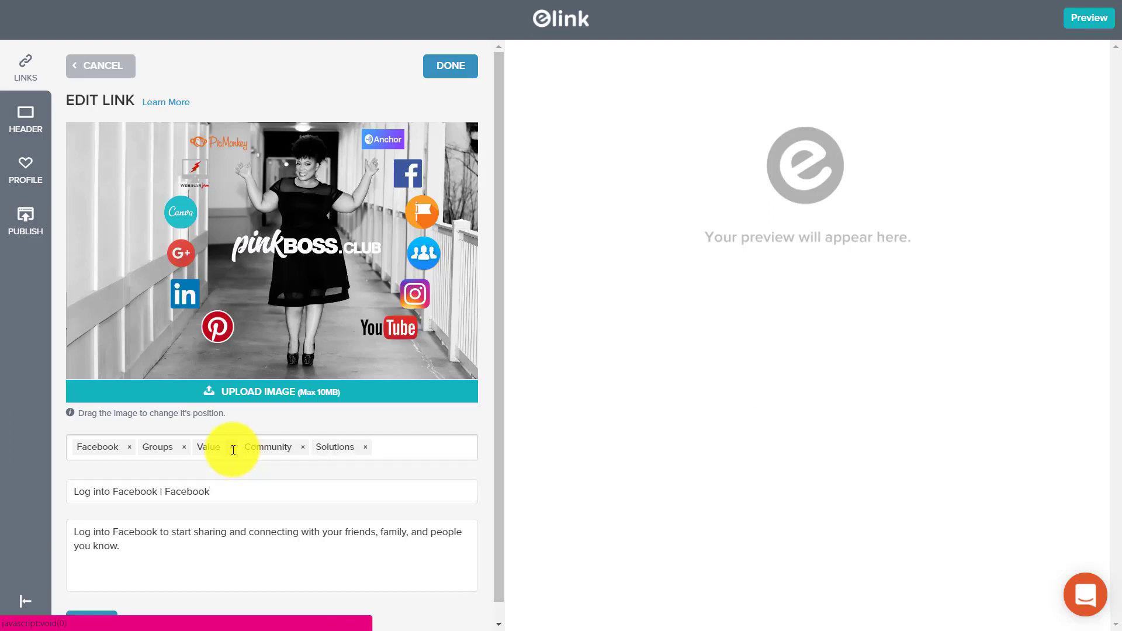
text(Small Business)
key(Return)
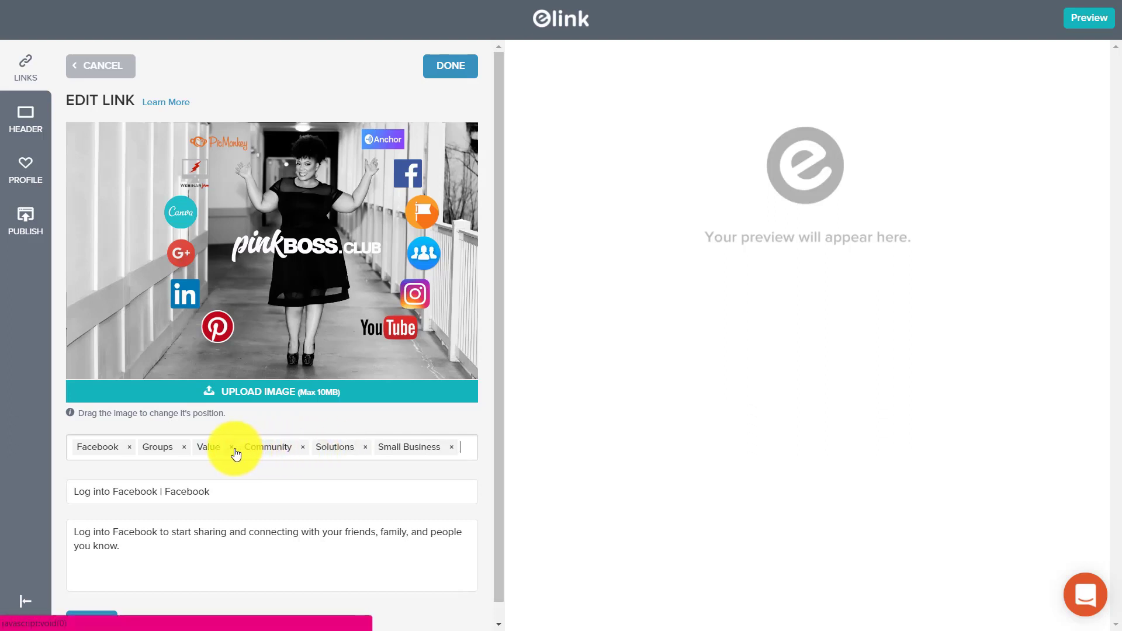
Remove the Value and Solutions tags and add Social Media, Workflows and Auatomation
click(235, 453)
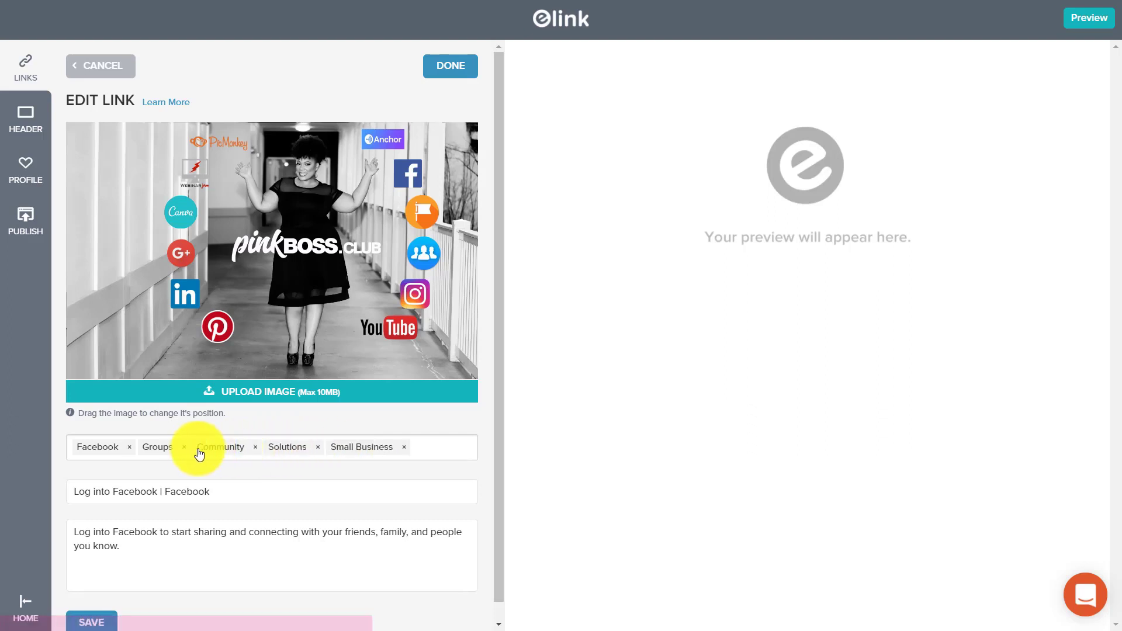
click(322, 453)
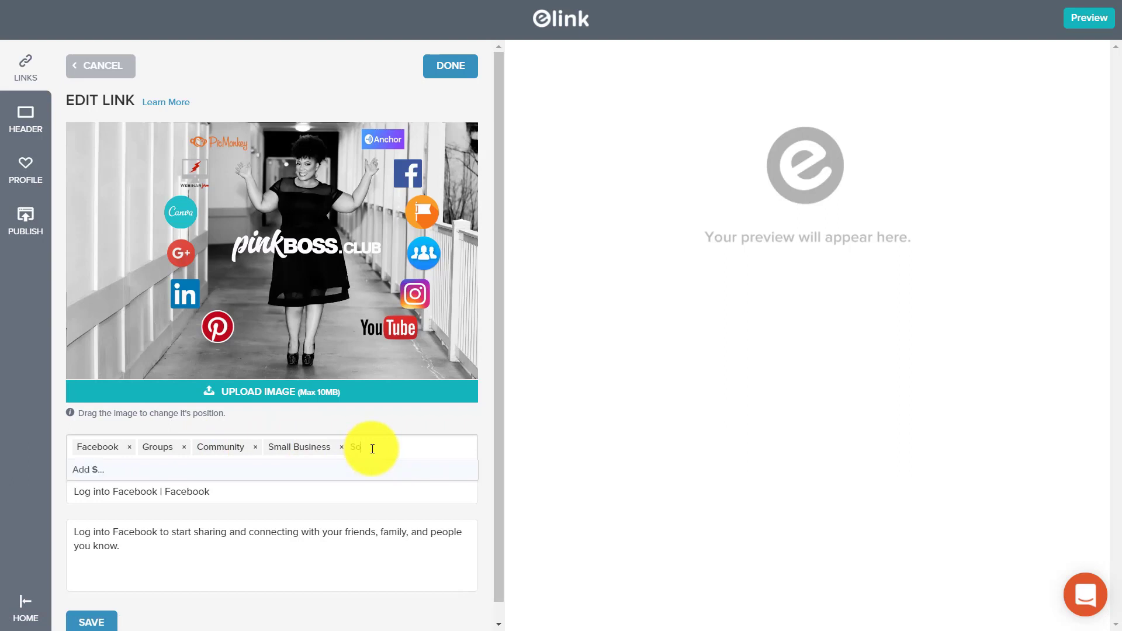
text(ial Media)
key(Return)
text(Workflows)
key(Return)
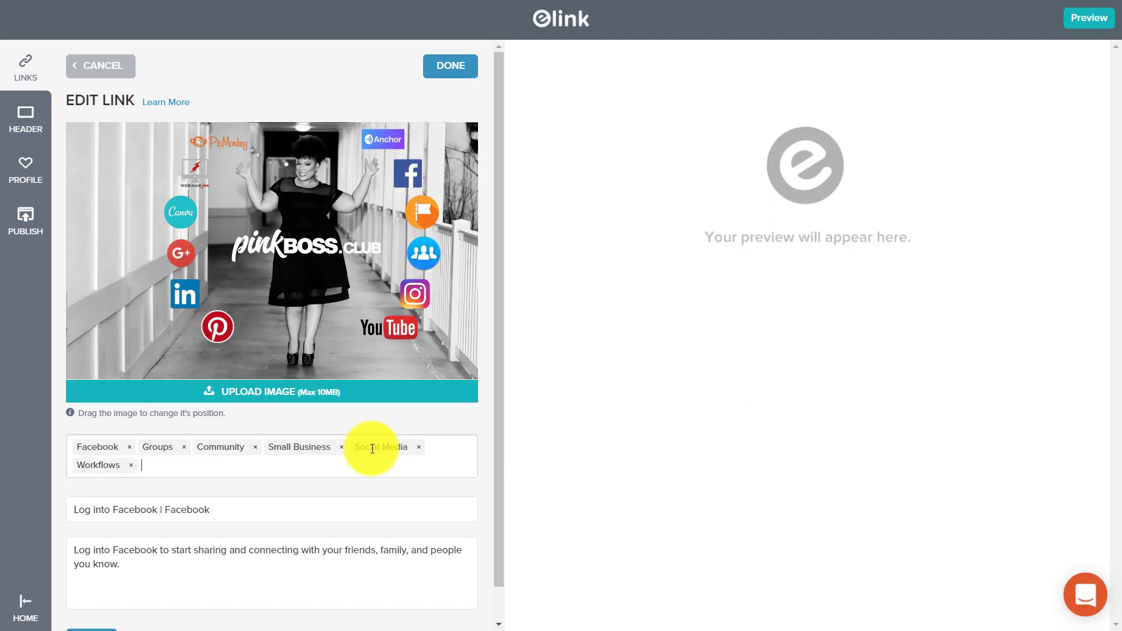
text(Auatomation)
key(Return)
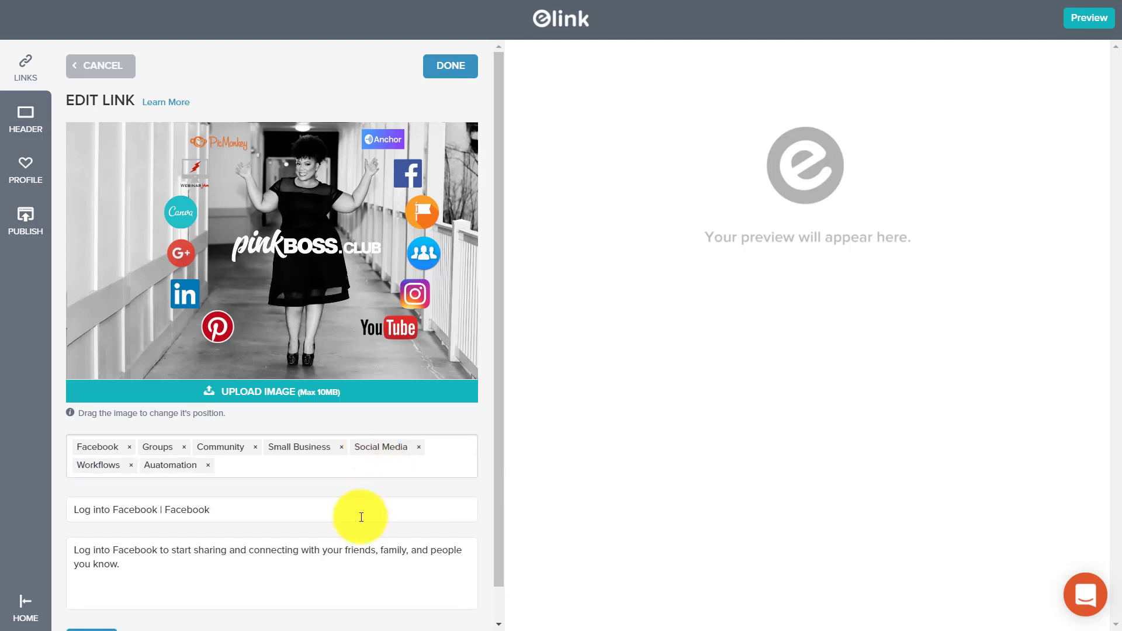
scroll(296, 531, down, 1)
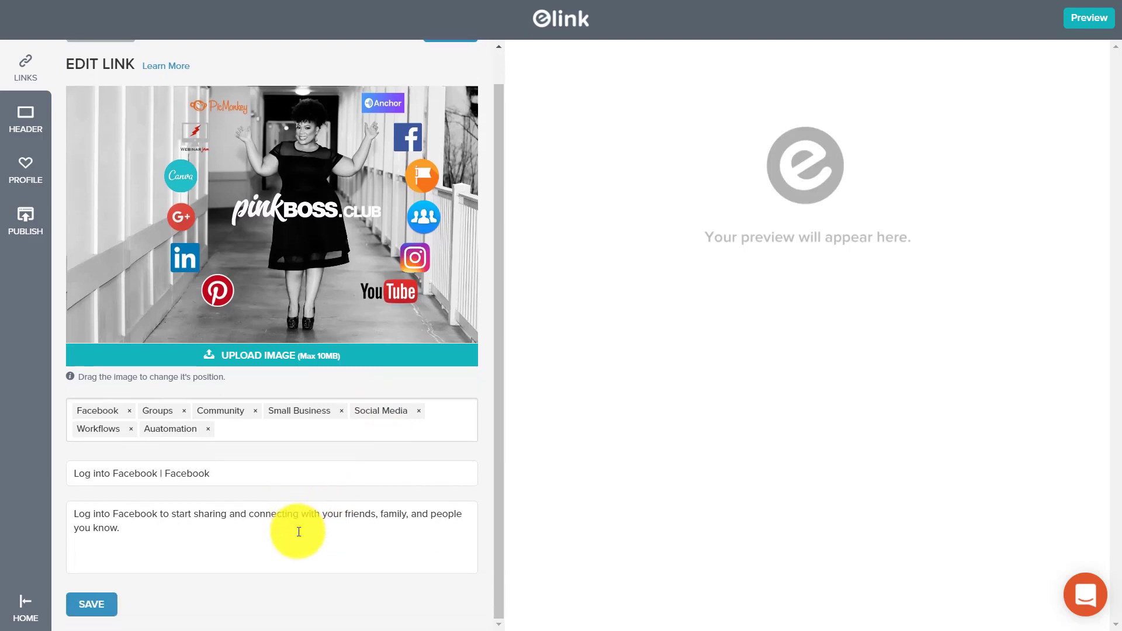
Retitle the link 'Pink Boss Club | Facebook Community', paste in the group description, and save
click(252, 475)
drag(252, 475, 11, 472)
key(BackSpace)
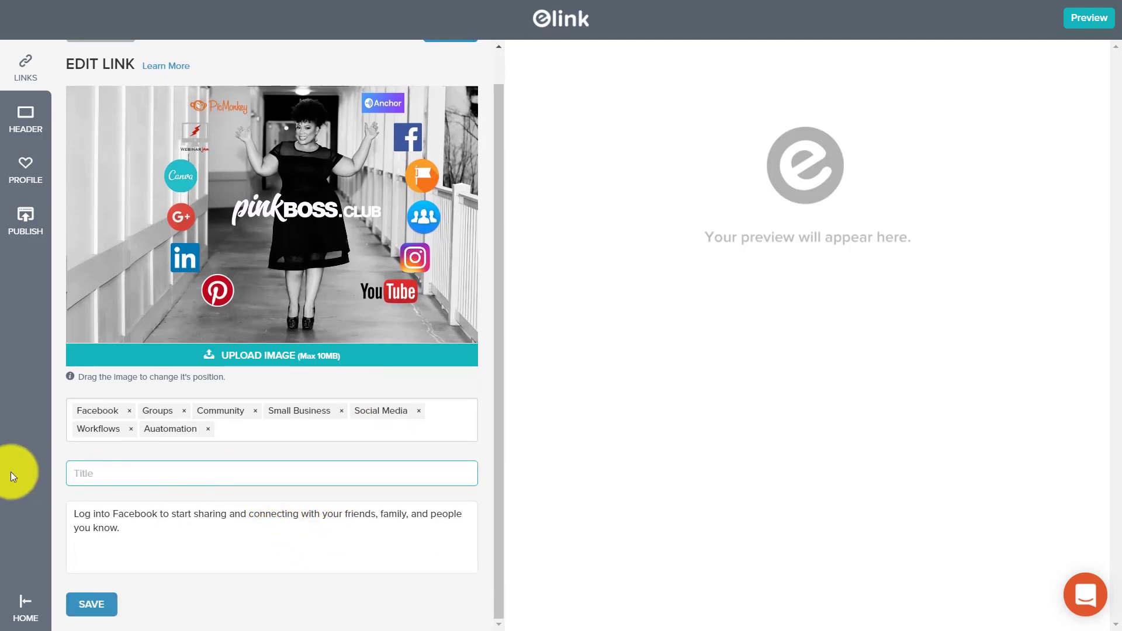
text(Pink Boss Club | Facebook Comm)
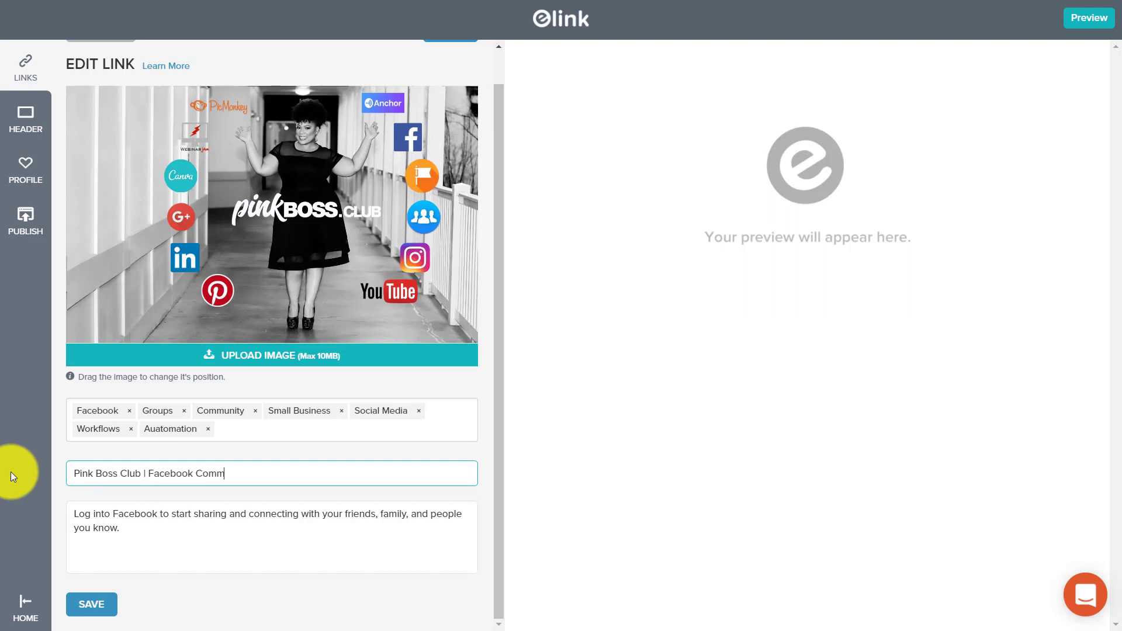
text(unity)
click(148, 549)
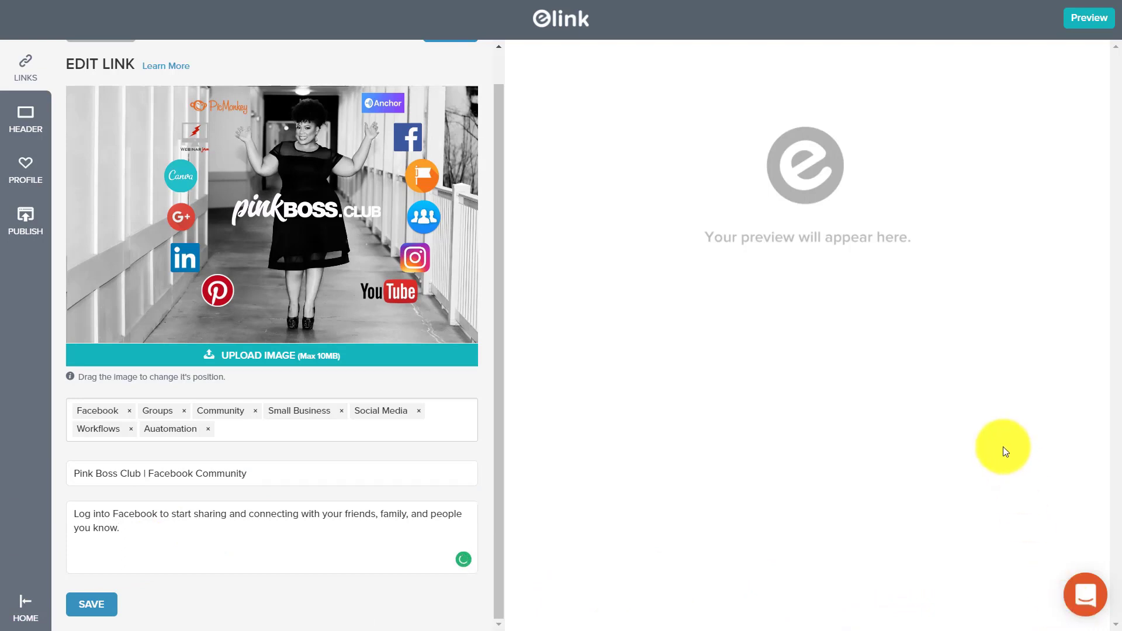
key(ctrl+a)
text(Pink Boss Club™ hosted by Socially Nina™ Social Media and Digital Marketing Trends, Training and Tips Created for female (and a few male) Pink Boss (entrepreneurs) who want to Leverage Technology to Save and Make Money.)
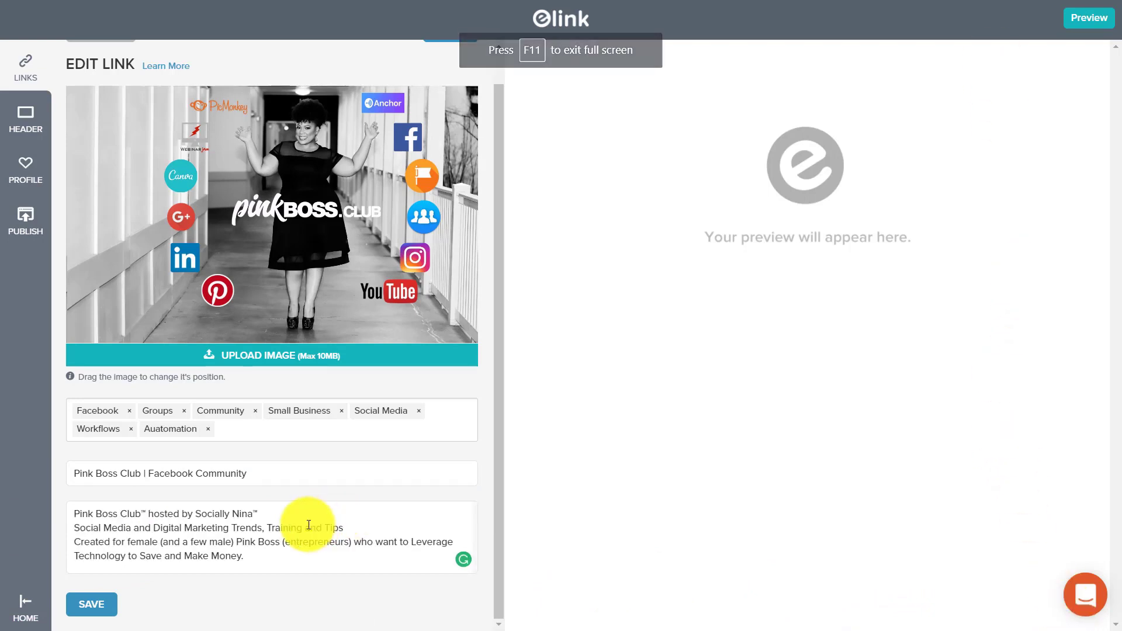
click(107, 607)
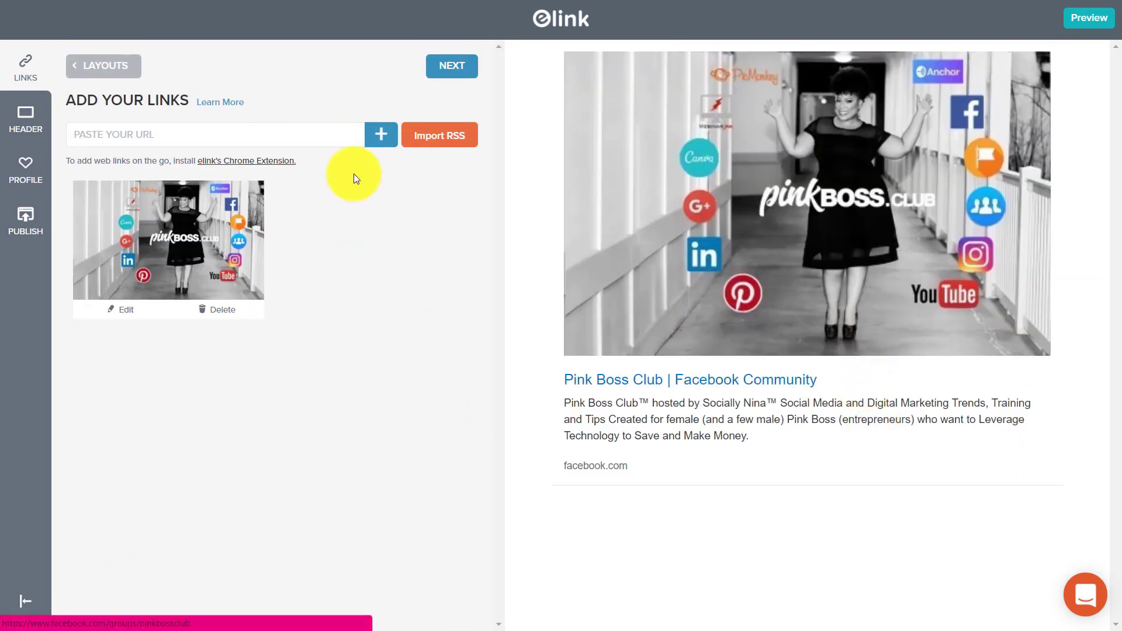
Add youtube.com/sociallynina as a new link card
click(275, 135)
text(http://youtube.com/sociallynina)
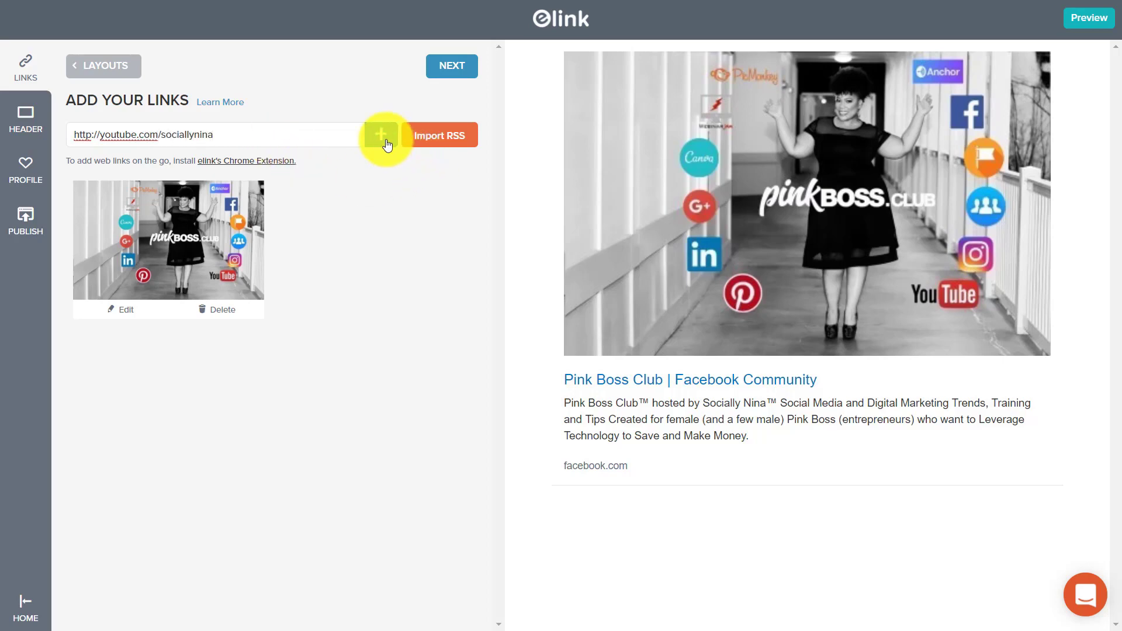
click(382, 138)
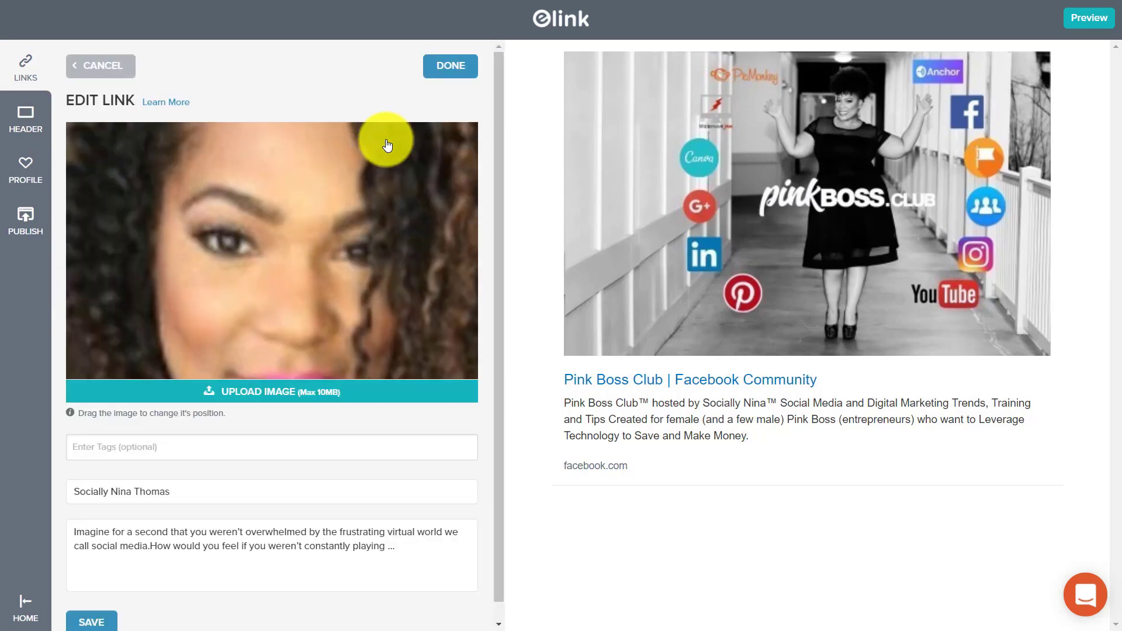
Add the remaining links so the collection lists five link cards
scroll(410, 245, down, 1)
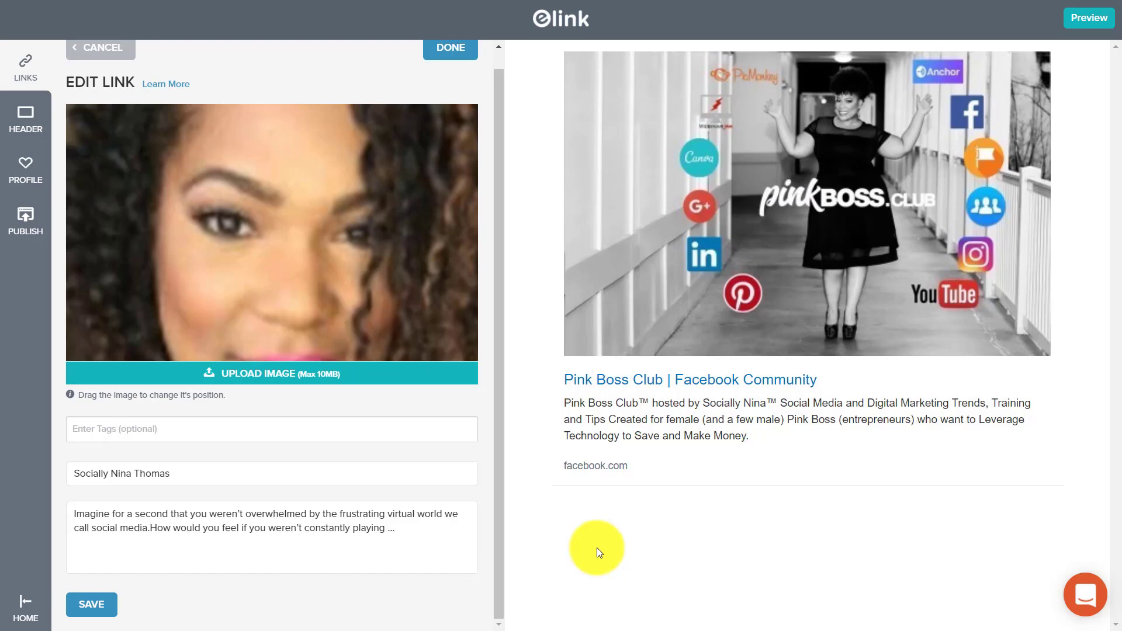
key(F11)
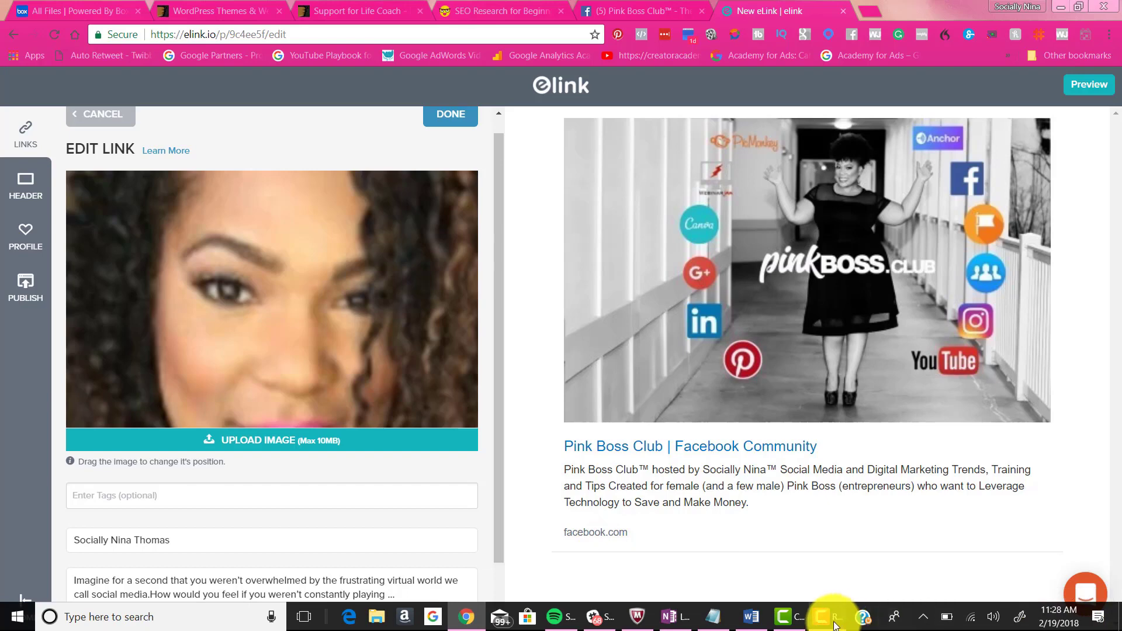
mouse_move(835, 624)
click(836, 588)
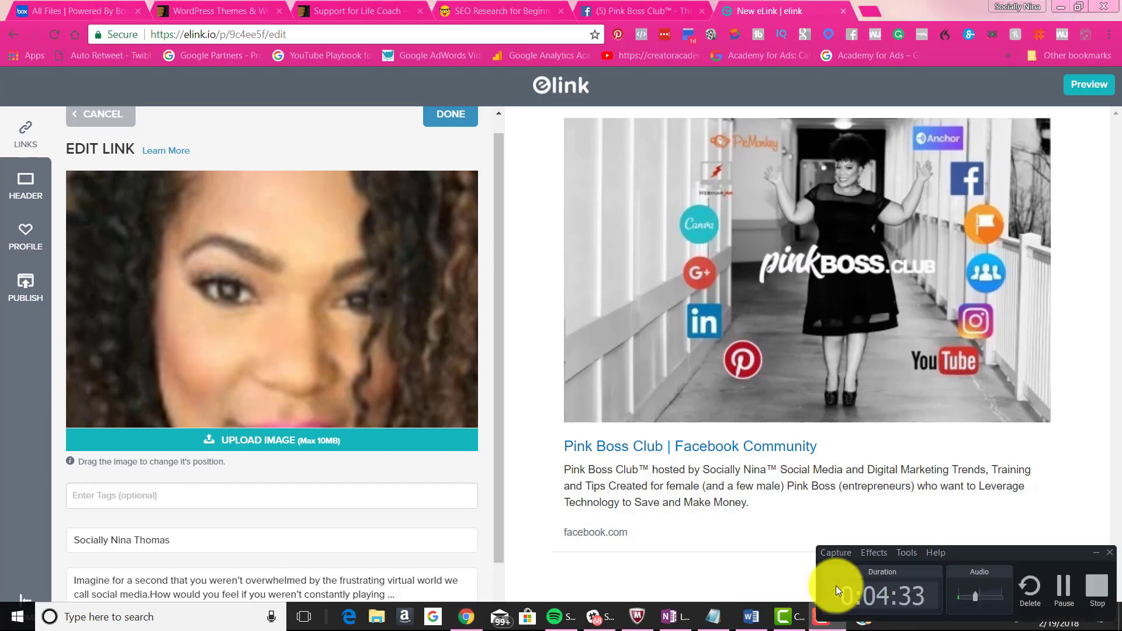
click(1067, 590)
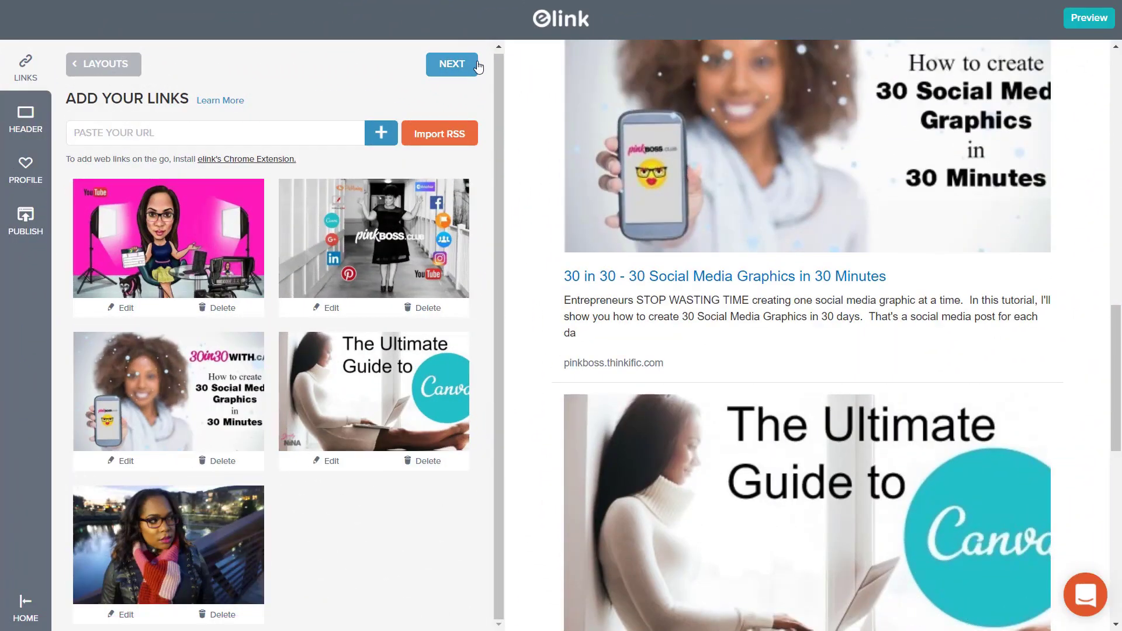
Save the links, try Plain Header Template, then choose the Text Overlay header style instead
click(477, 66)
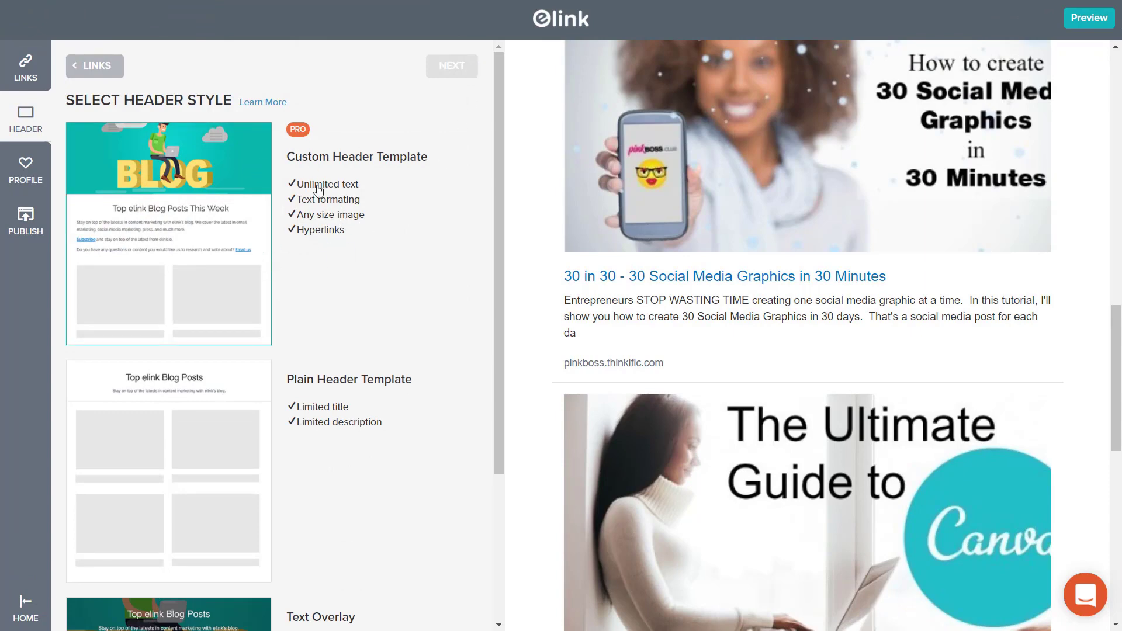
scroll(321, 182, down, 3)
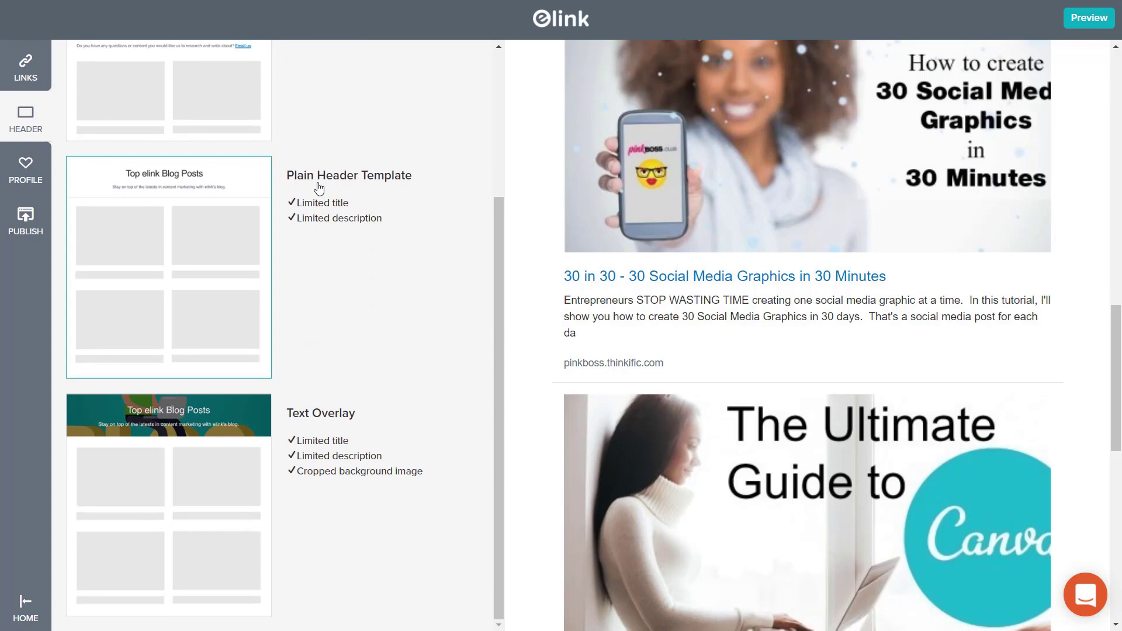
click(221, 188)
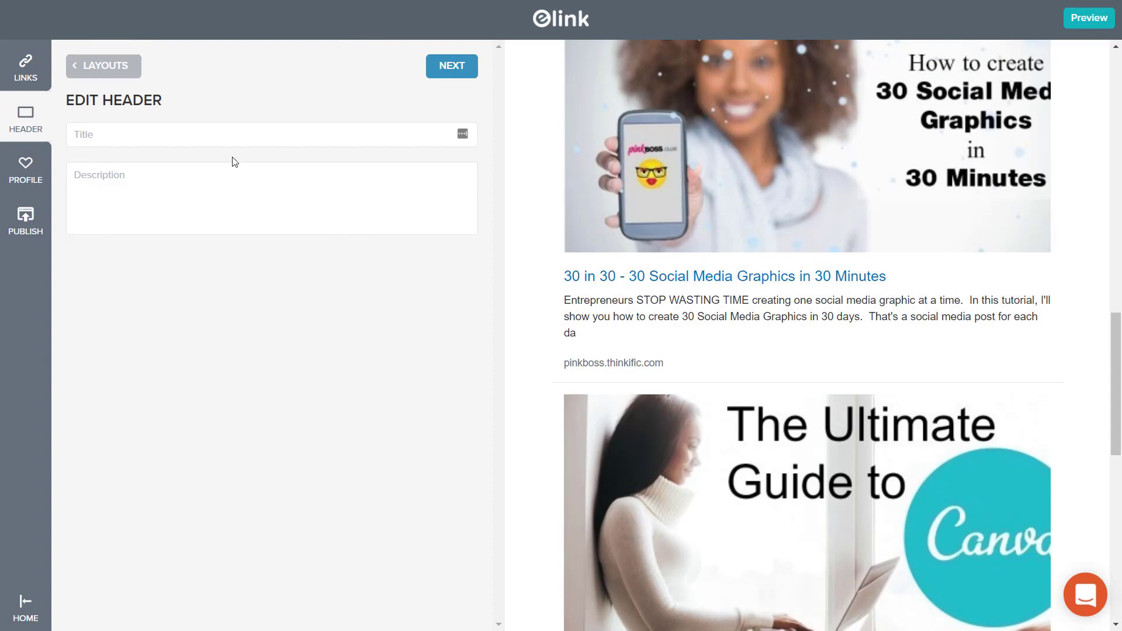
click(113, 72)
click(167, 429)
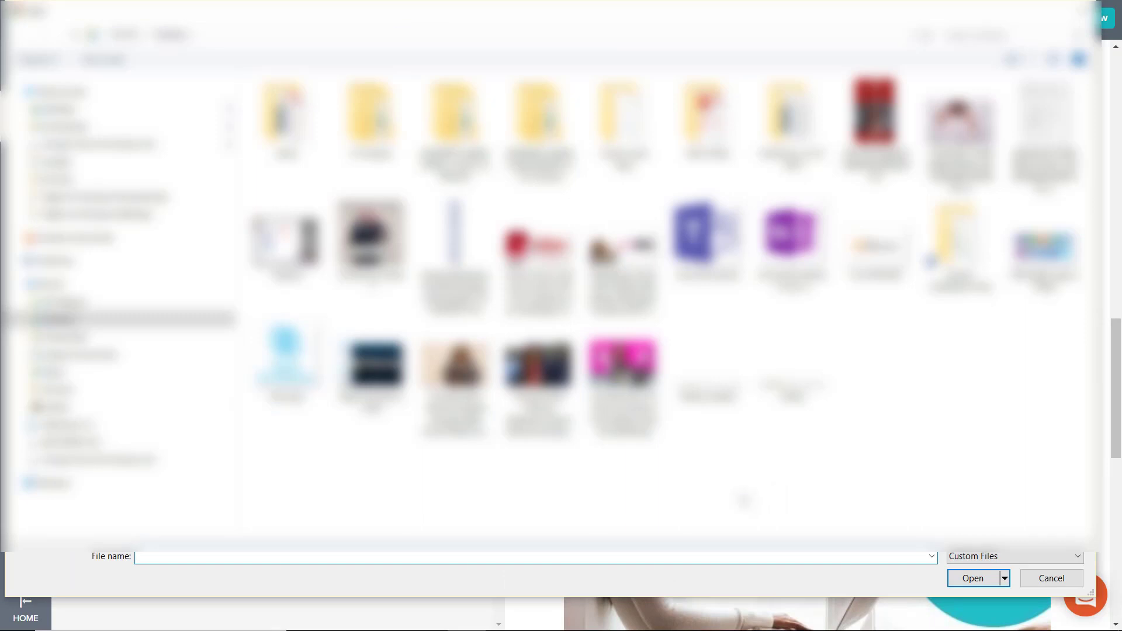
Upload the Socially Nina banner and shift it up so the face and pointing hand show
double_click(652, 261)
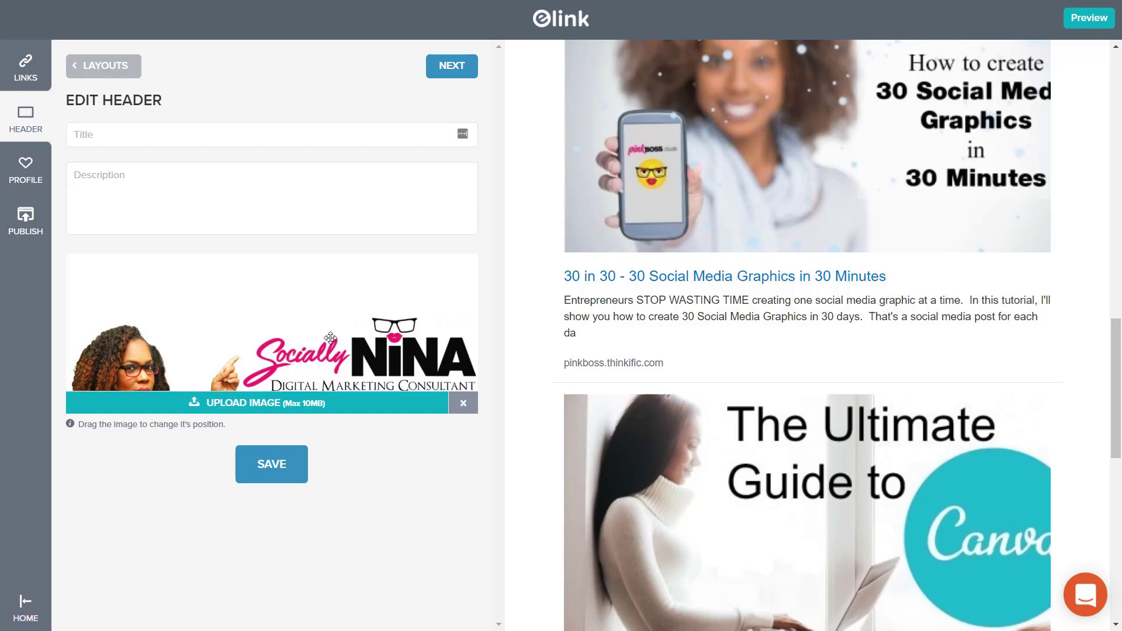
drag(330, 335, 320, 284)
Title the header 'Entrepreneurial Marketing Influencer |' followed by 'Socially' and the consultant's name
click(138, 130)
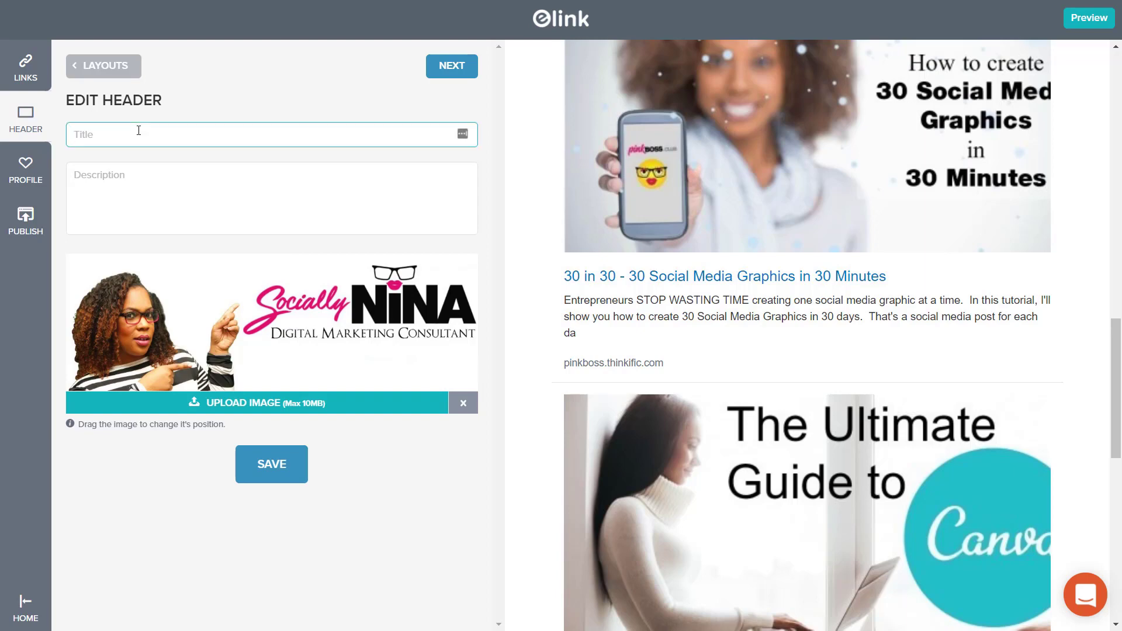
text(Entrepreneurial Marketing Influ)
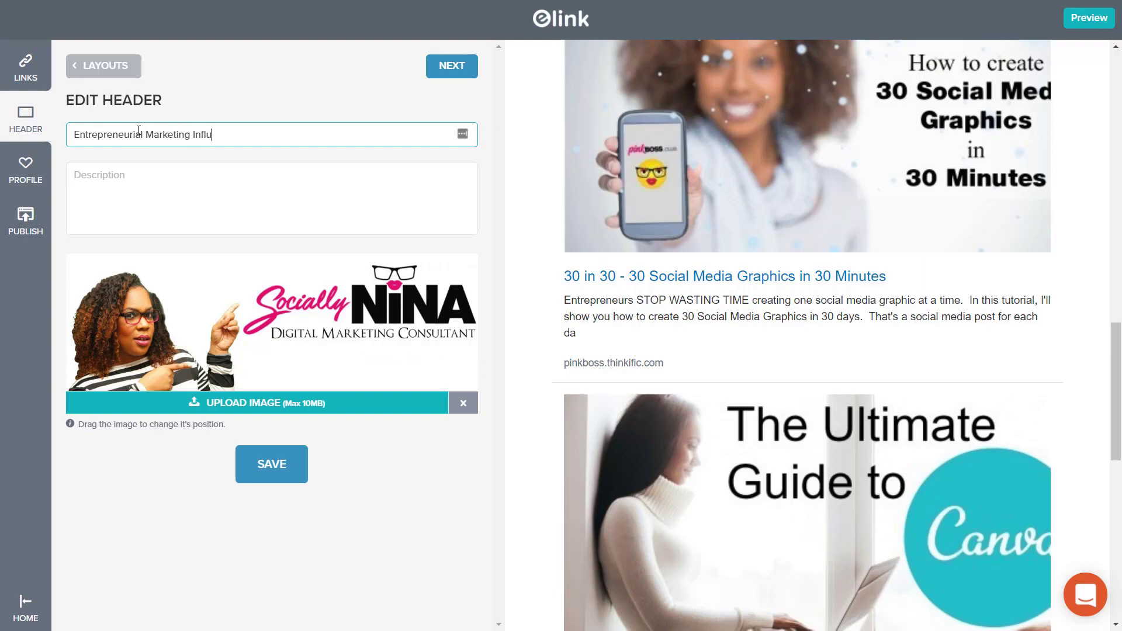
text(encer | Business Consul)
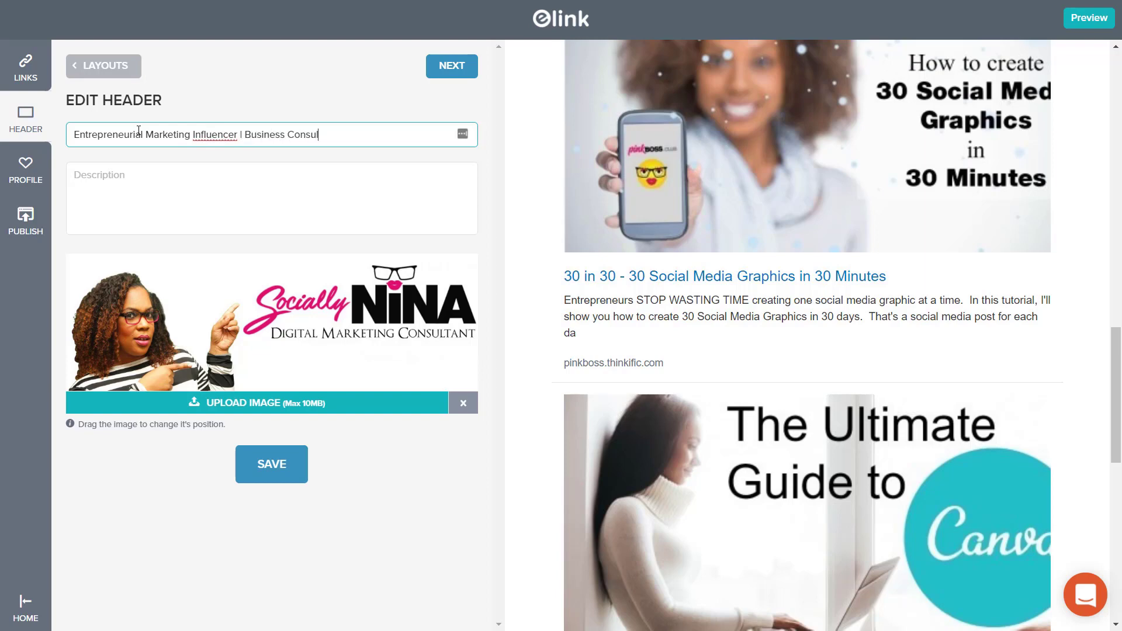
text(tant | Soci)
key(BackSpace)
key(BackSpace)
key(BackSpace)
key(BackSpace)
drag(239, 135, 398, 189)
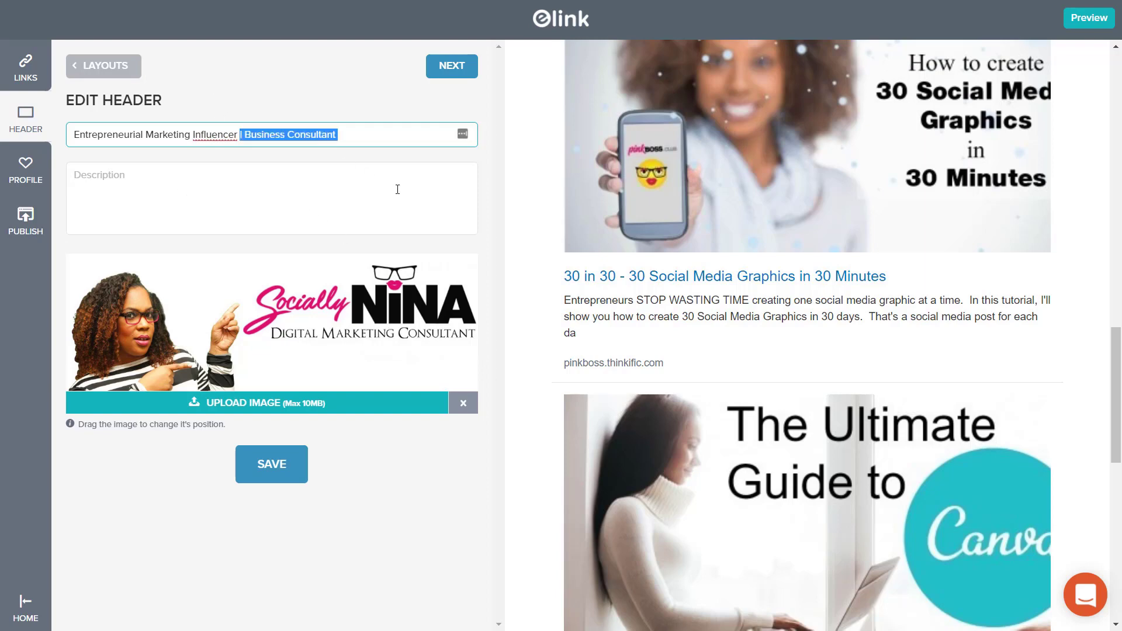
text(| Socially)
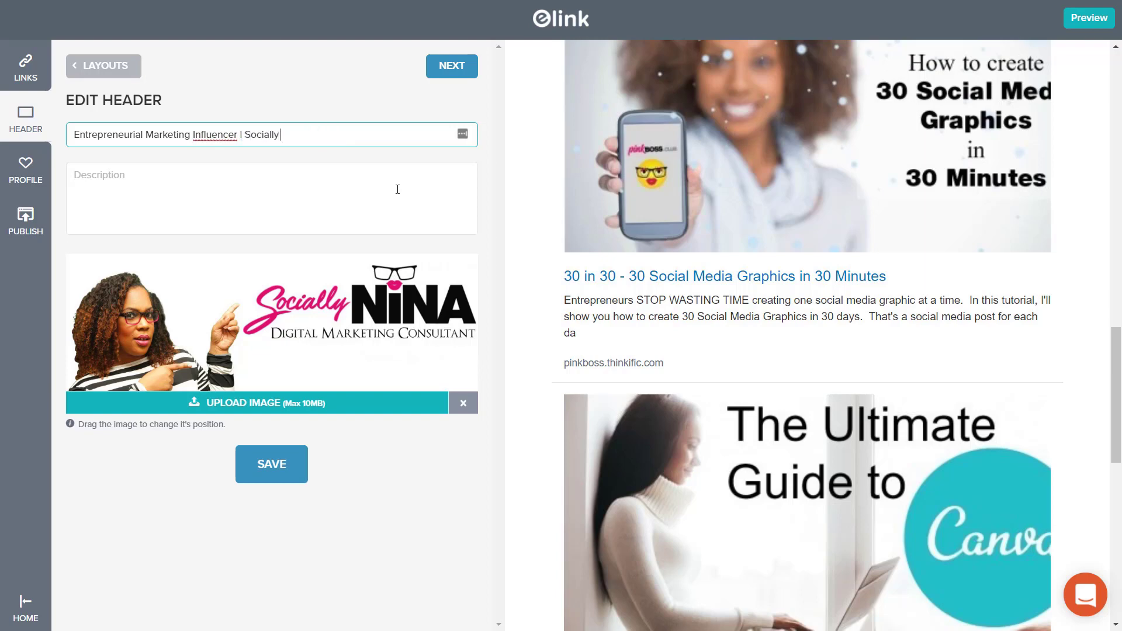
text( Nina Thomas)
text(")
text(")
click(191, 182)
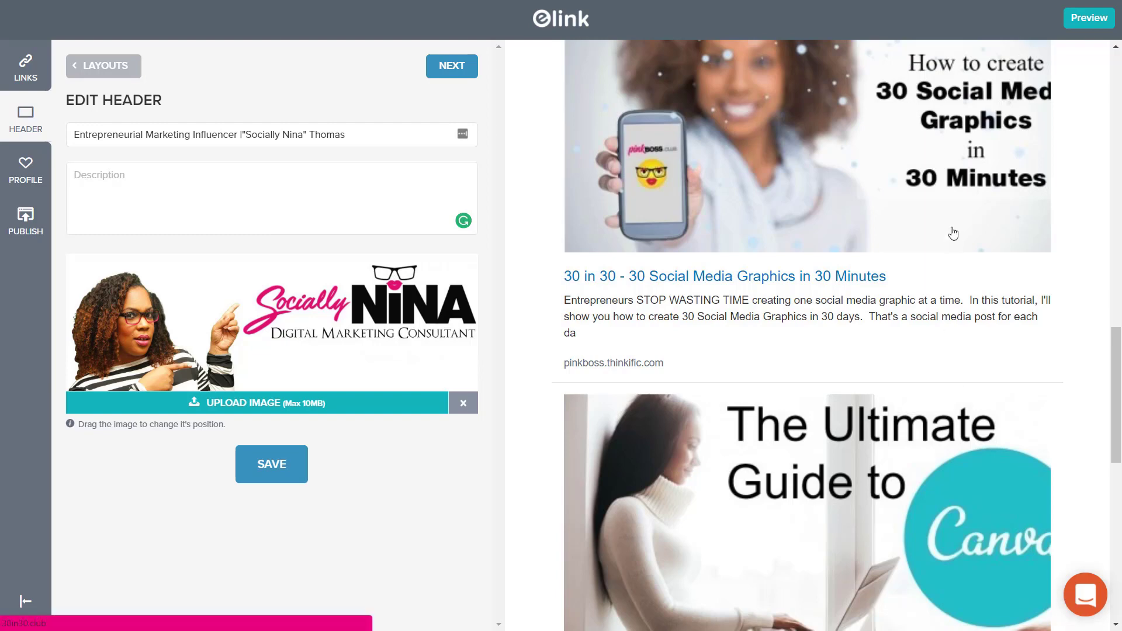
Add a bio naming the owner as LearnedIt.online's founder and save the header
key(F11)
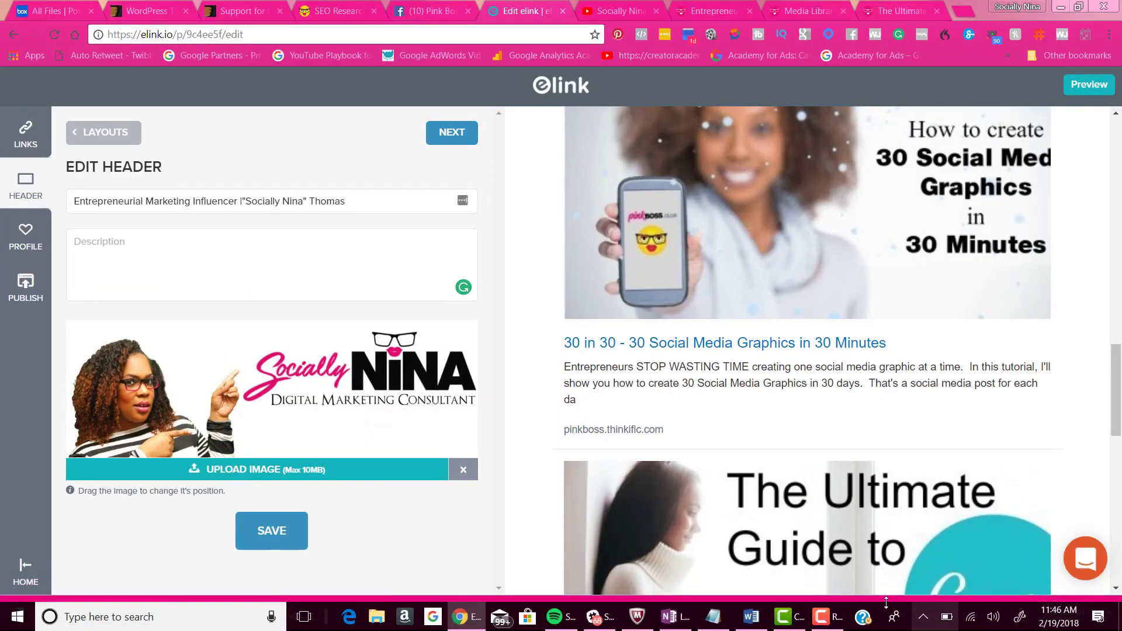
click(824, 617)
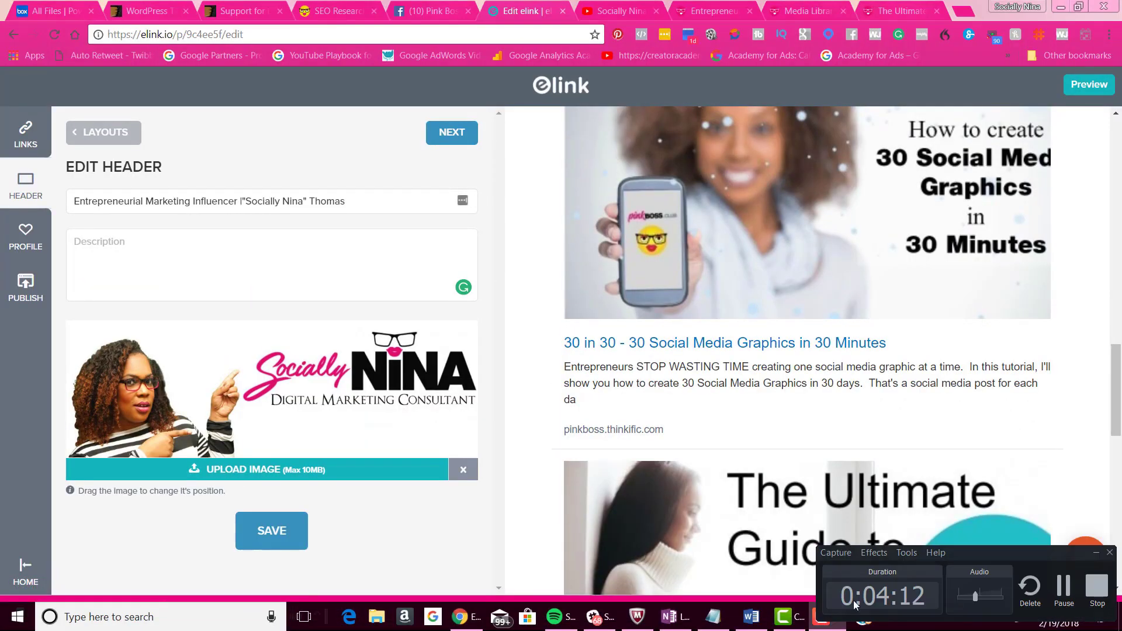
click(1063, 587)
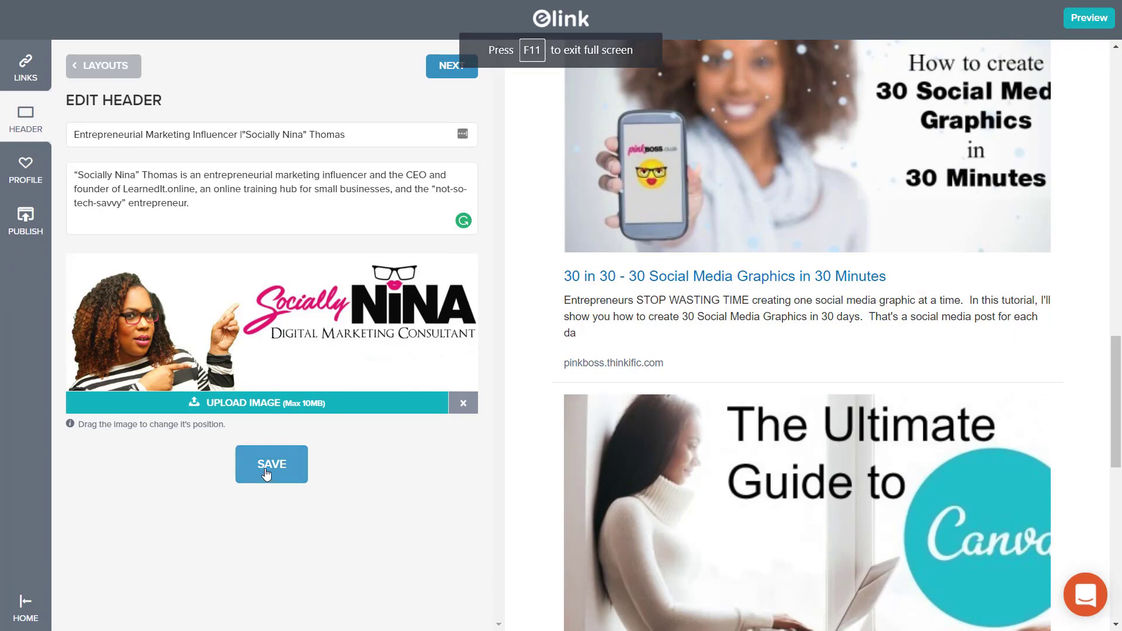
click(266, 466)
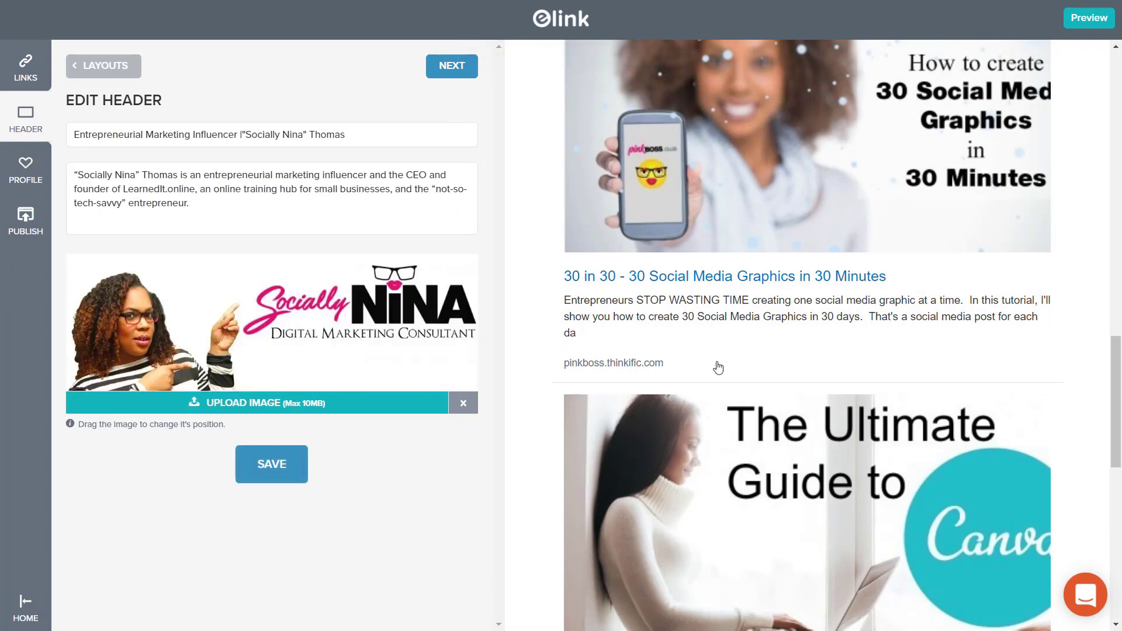
scroll(811, 318, up, 15)
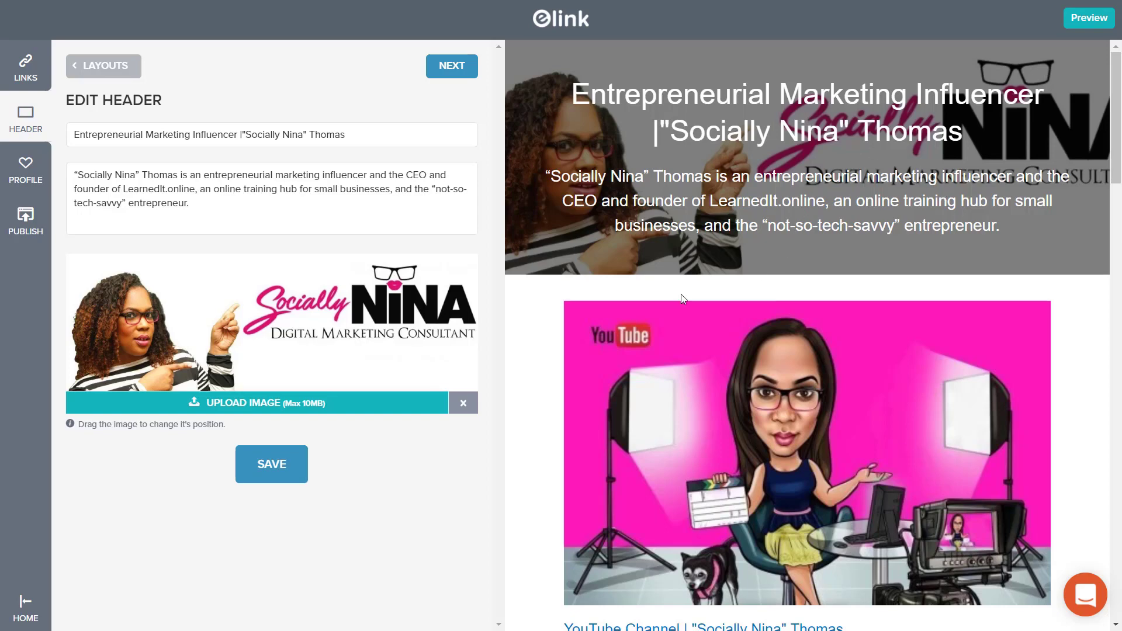
Clear the header title and description, save the image-only header, and continue
drag(361, 135, 71, 80)
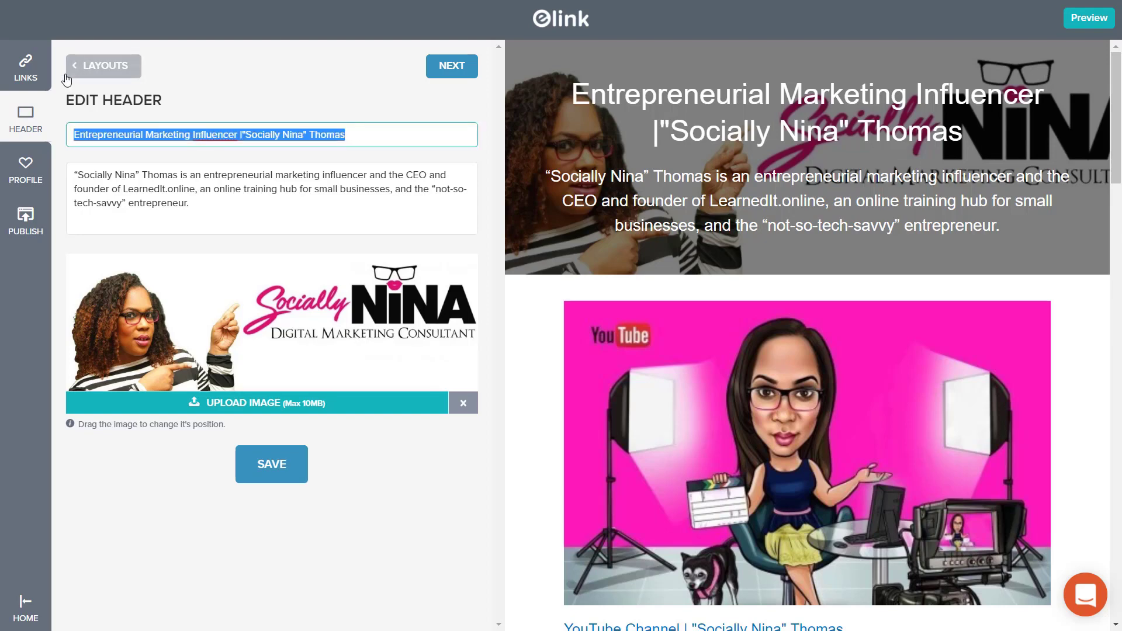
key(BackSpace)
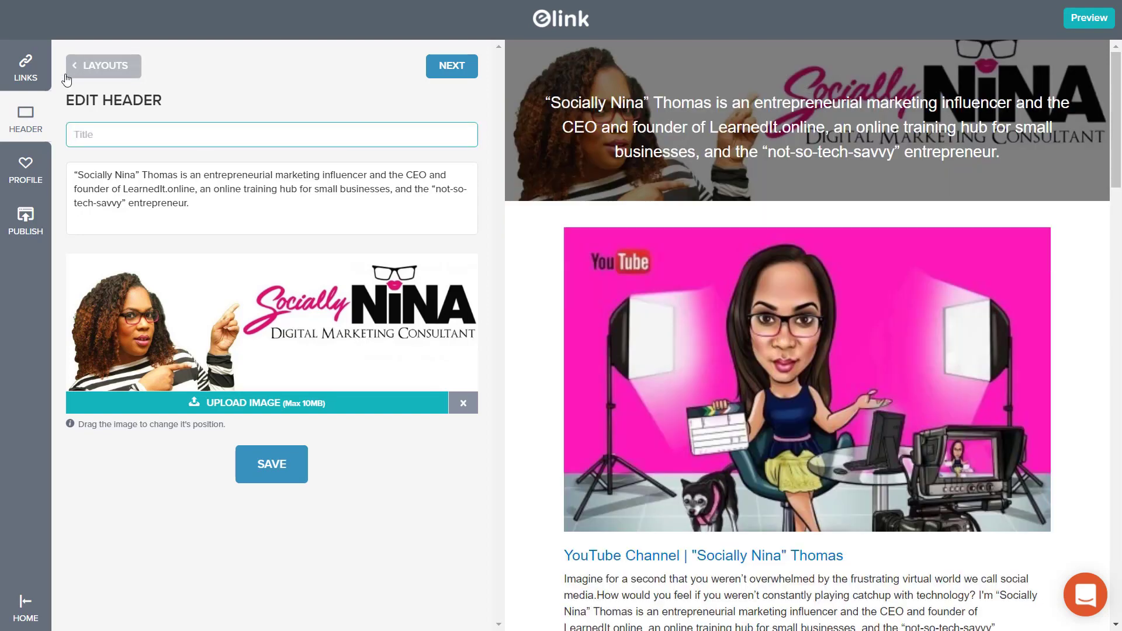
click(259, 186)
key(ctrl+a)
key(BackSpace)
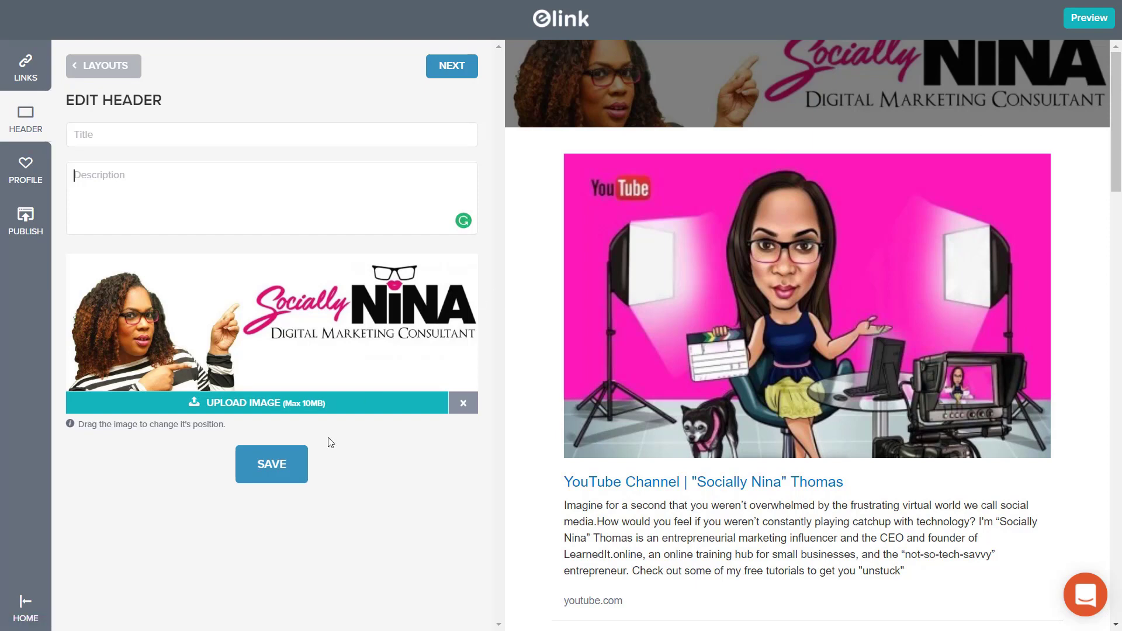
click(267, 482)
click(460, 70)
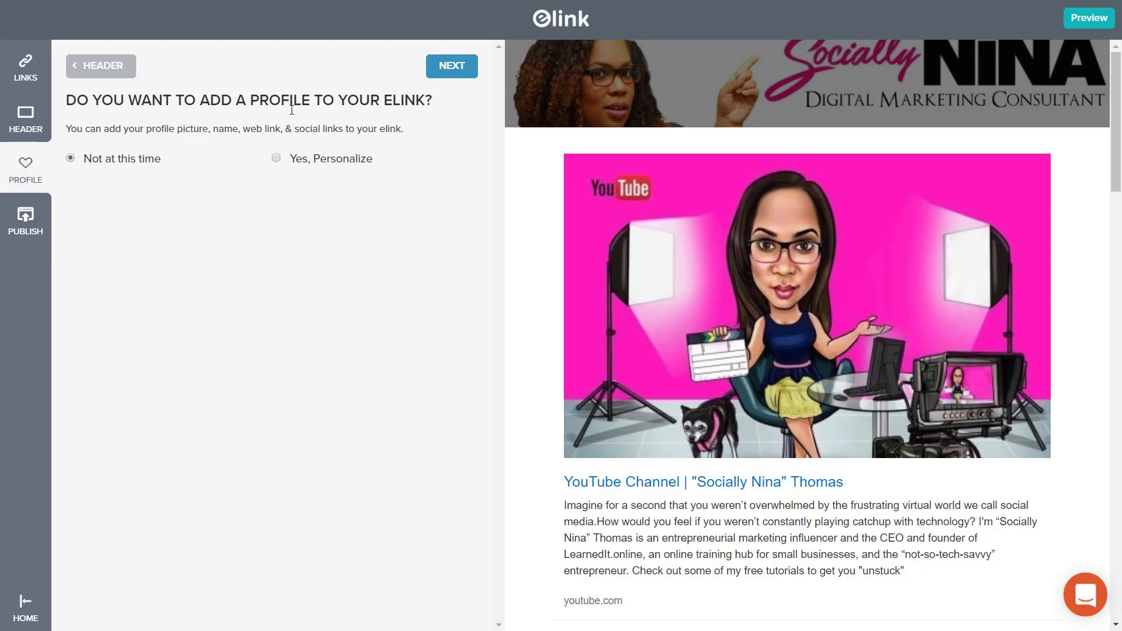
Choose a personalised profile with the Value ~ Community ~ Solutions tagline and three web links
click(277, 158)
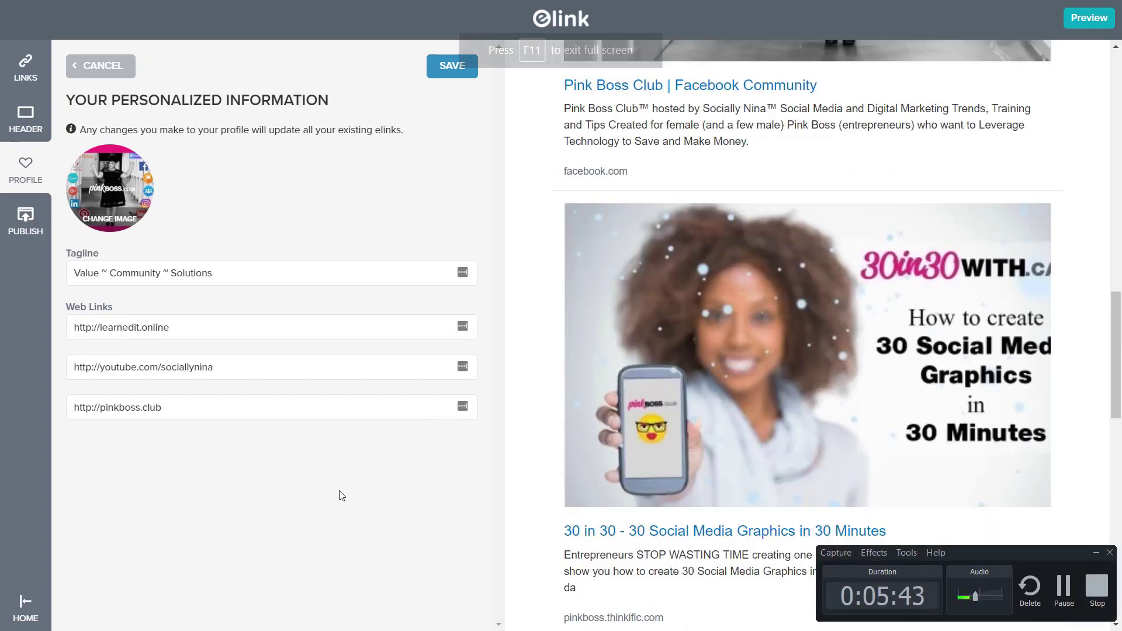
scroll(765, 294, up, 15)
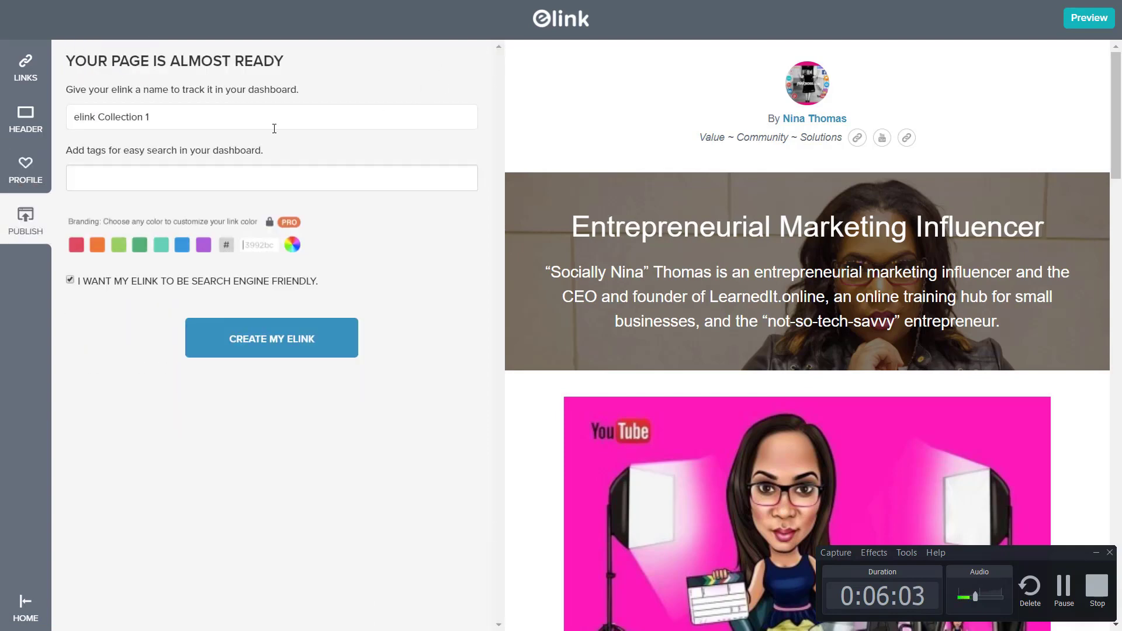
Rename the elink to 'Instagram Links' and tag it instagram
drag(225, 118, 26, 123)
key(BackSpace)
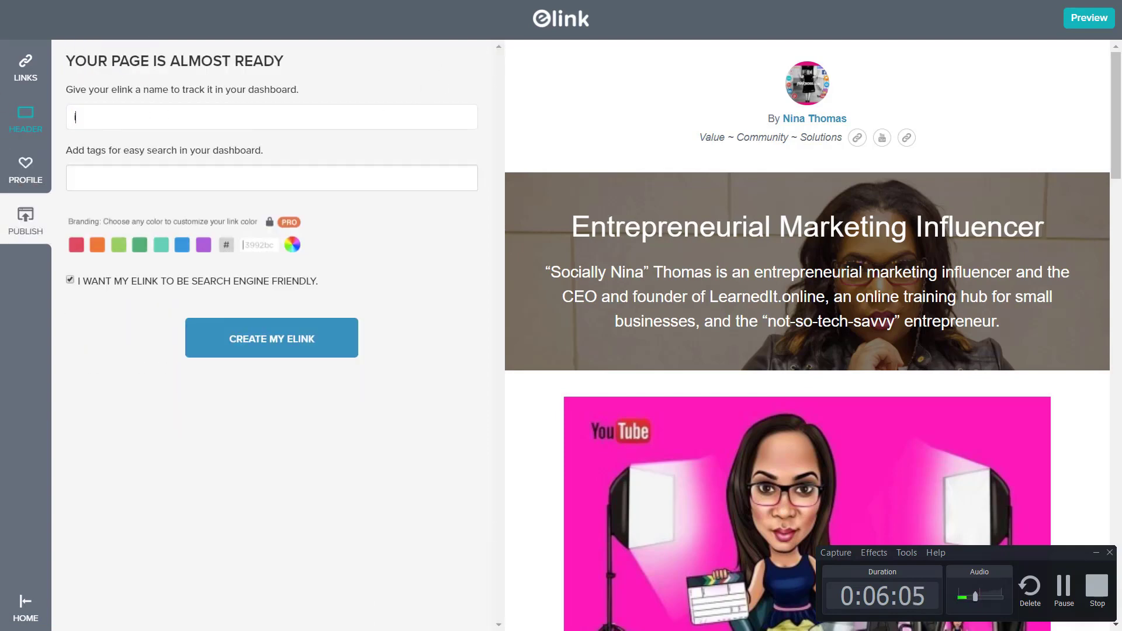
text(Instag)
key(BackSpace)
key(BackSpace)
key(BackSpace)
text(Lea)
key(BackSpace)
key(BackSpace)
text(gram Links)
click(73, 178)
text(instagram)
key(Return)
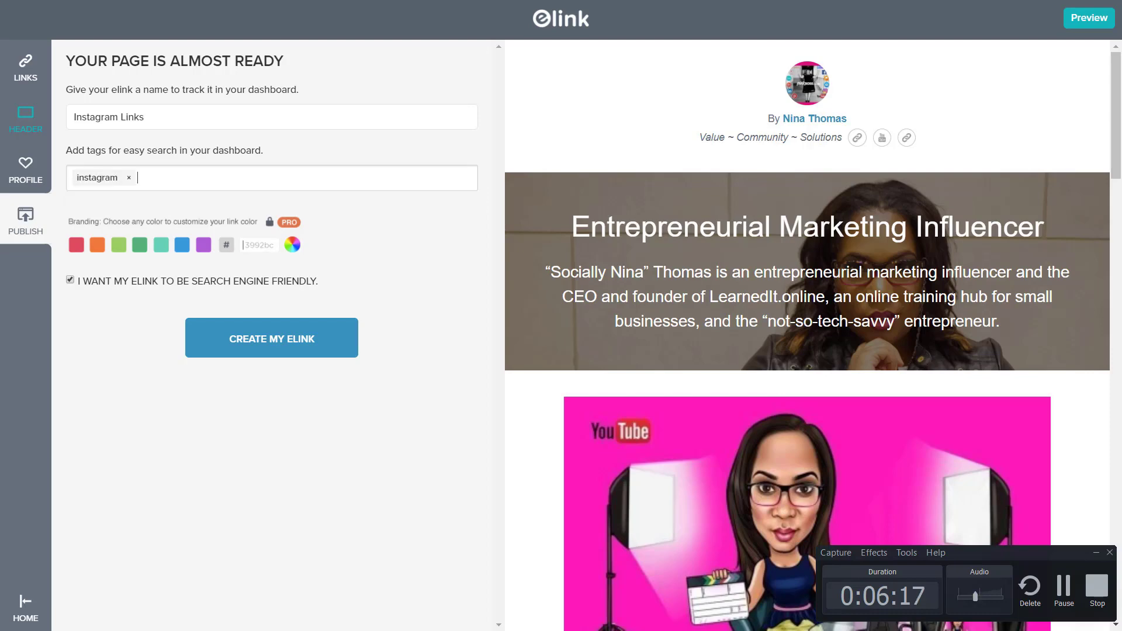
Dismiss the branding-colour upgrade prompts and create the elink
click(272, 250)
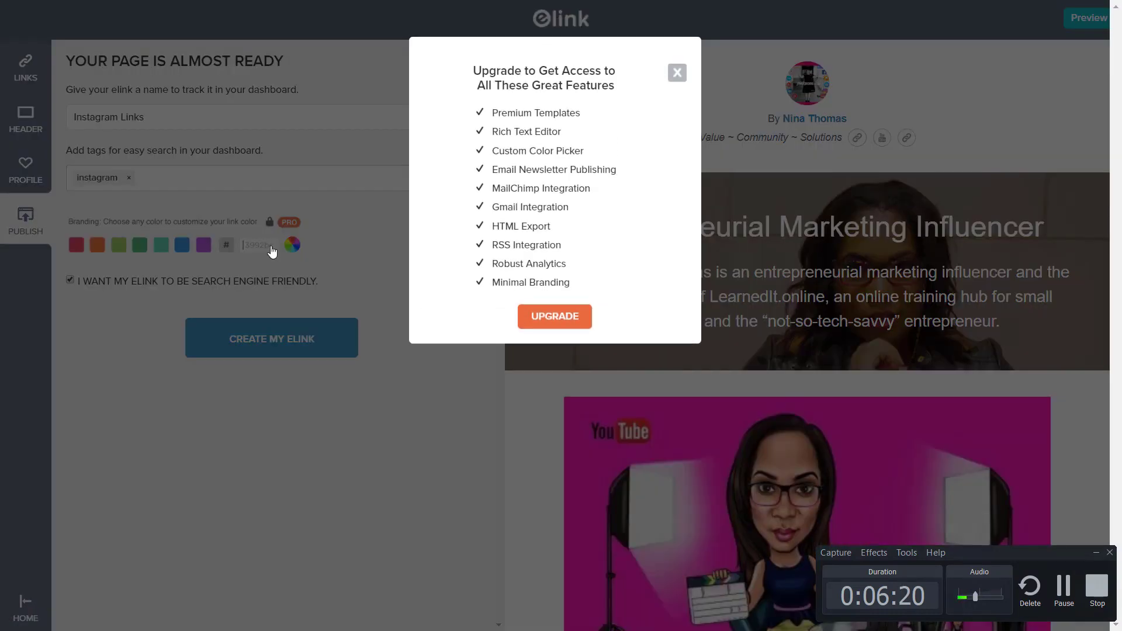
click(677, 74)
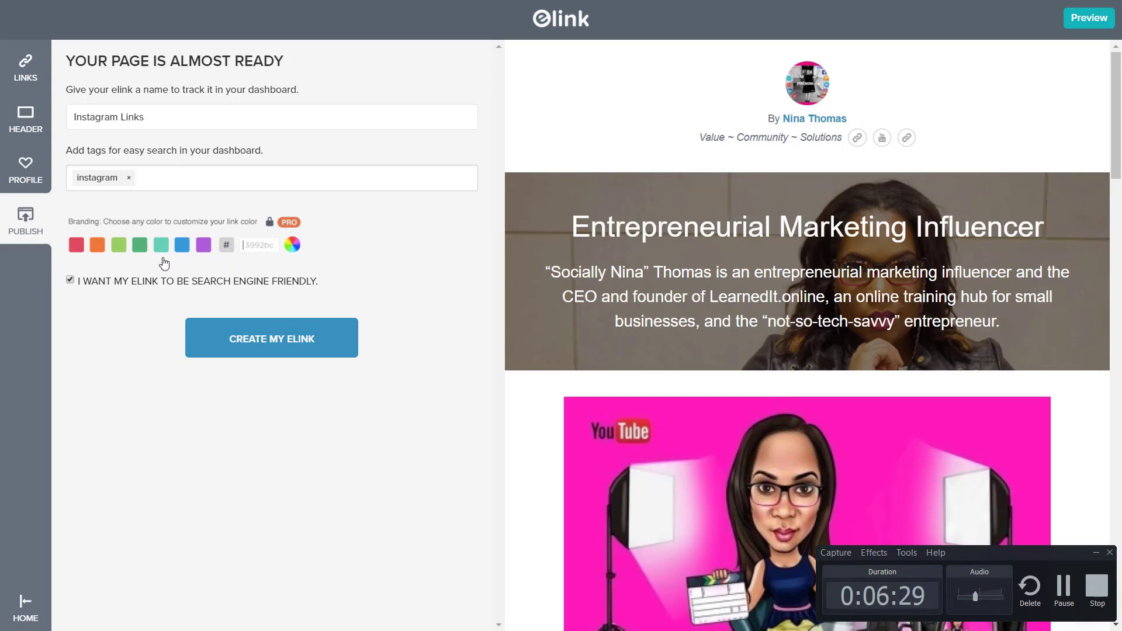
click(203, 248)
click(677, 72)
click(244, 343)
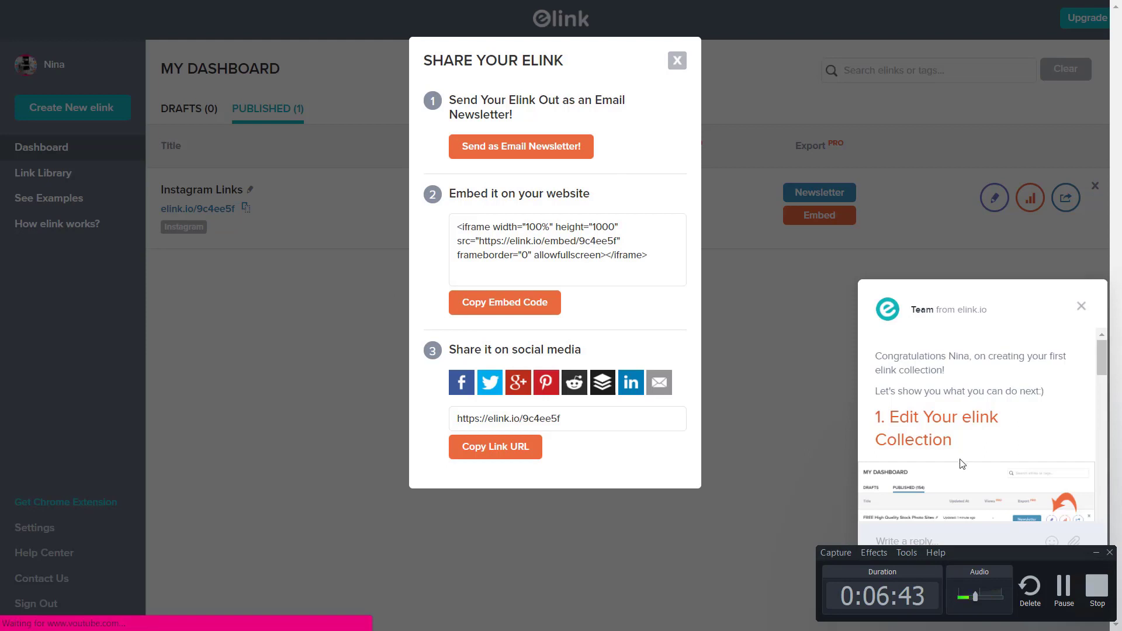
Select the elink's share URL and copy it to the clipboard
scroll(961, 449, down, 3)
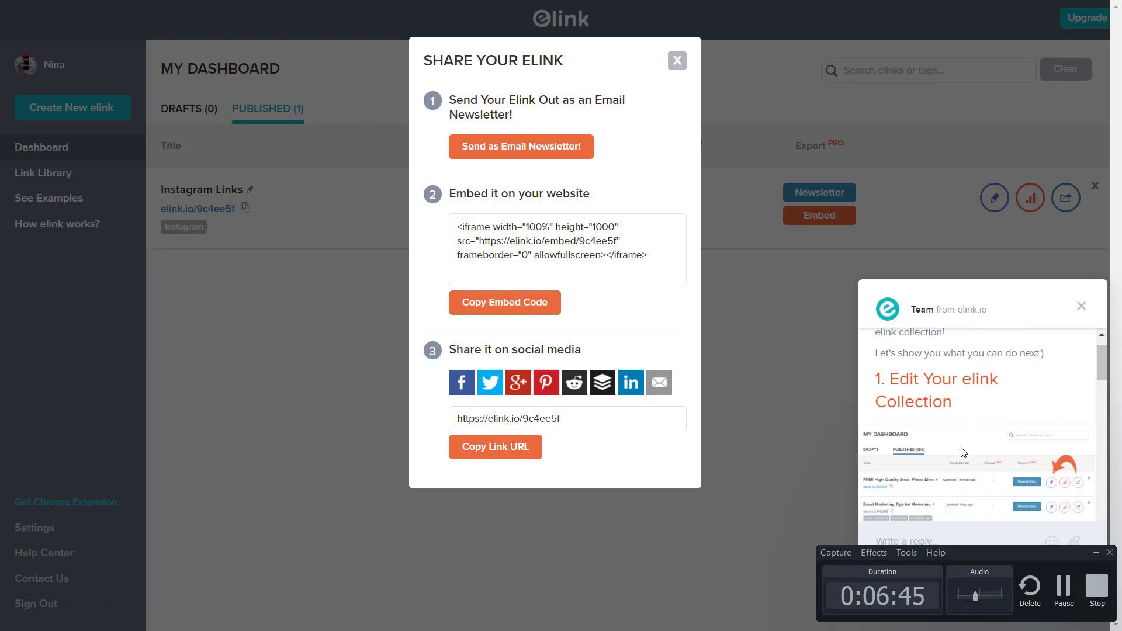
scroll(962, 448, down, 10)
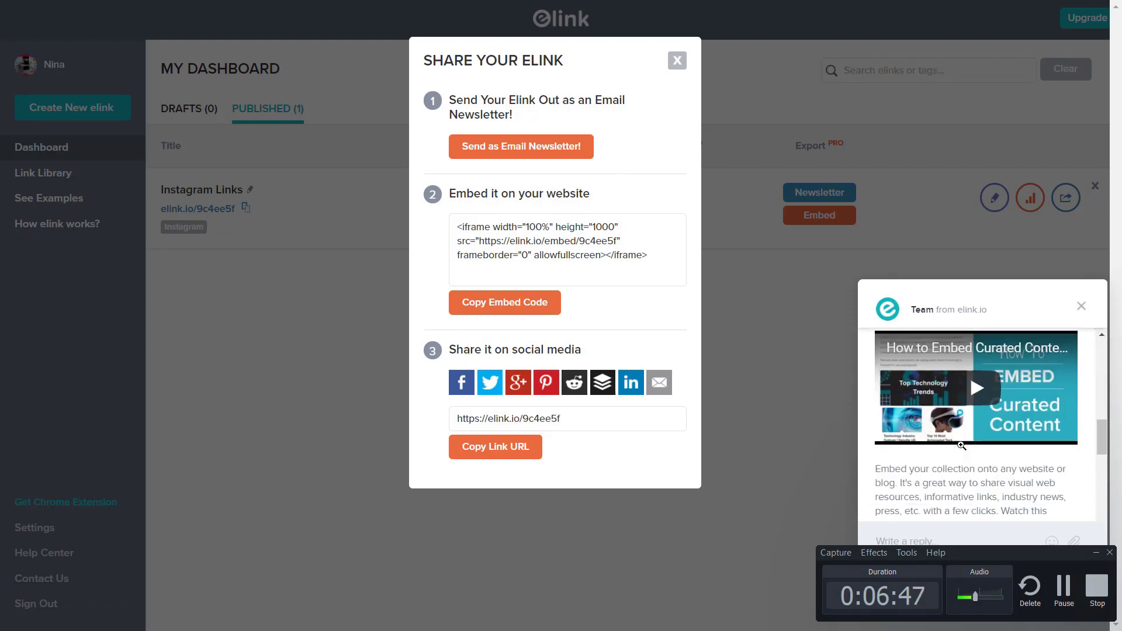
scroll(960, 445, down, 3)
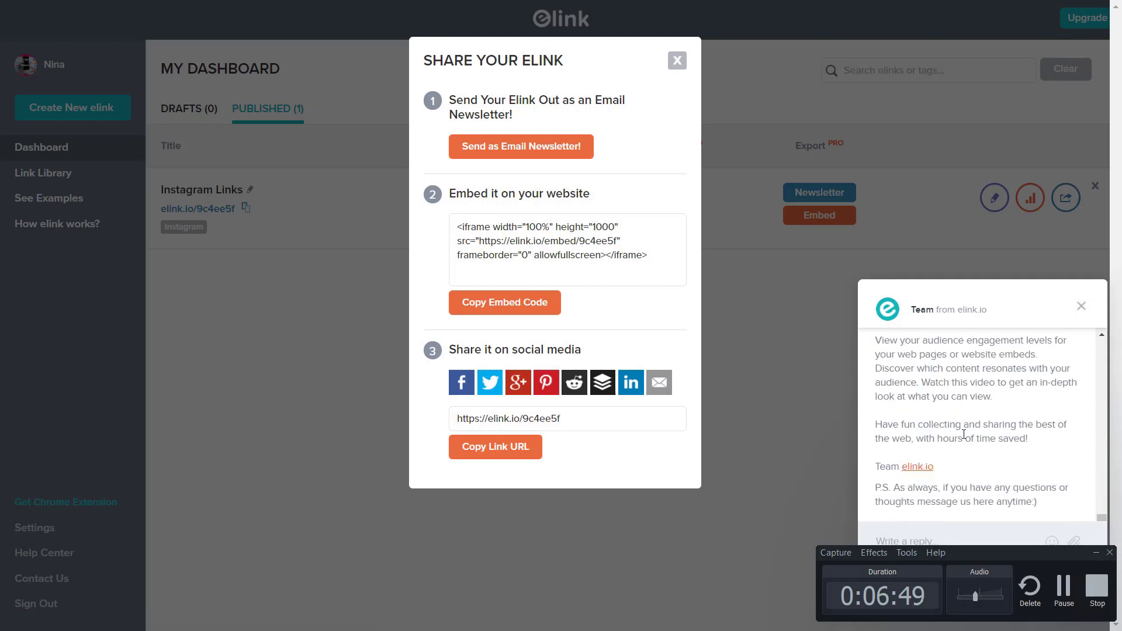
scroll(961, 441, up, 6)
scroll(963, 437, down, 8)
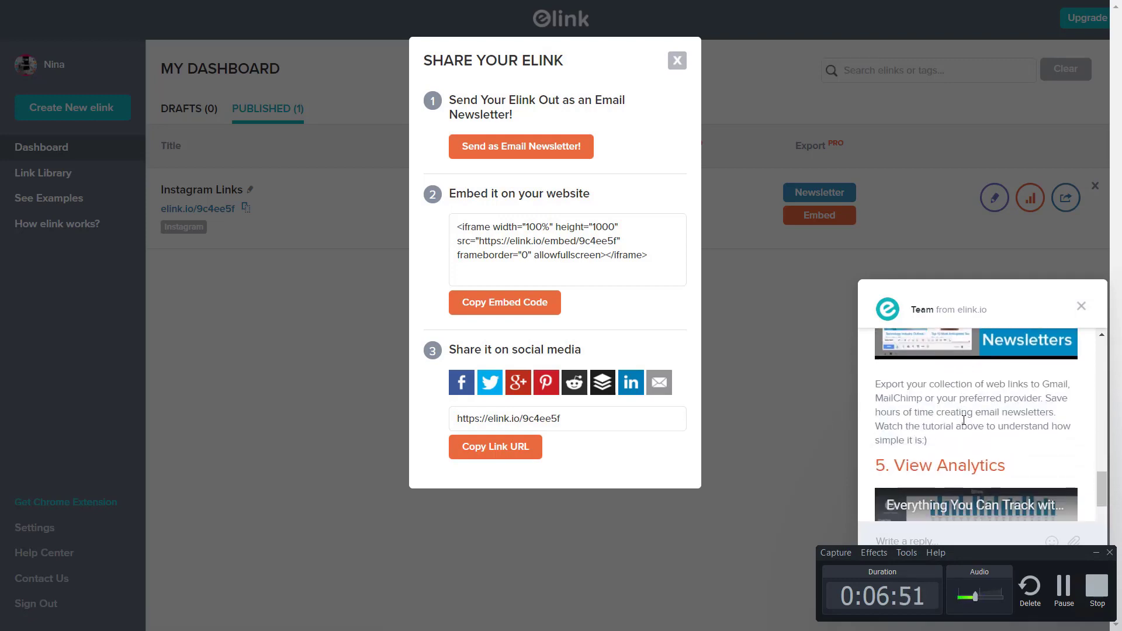
drag(938, 388, 1020, 390)
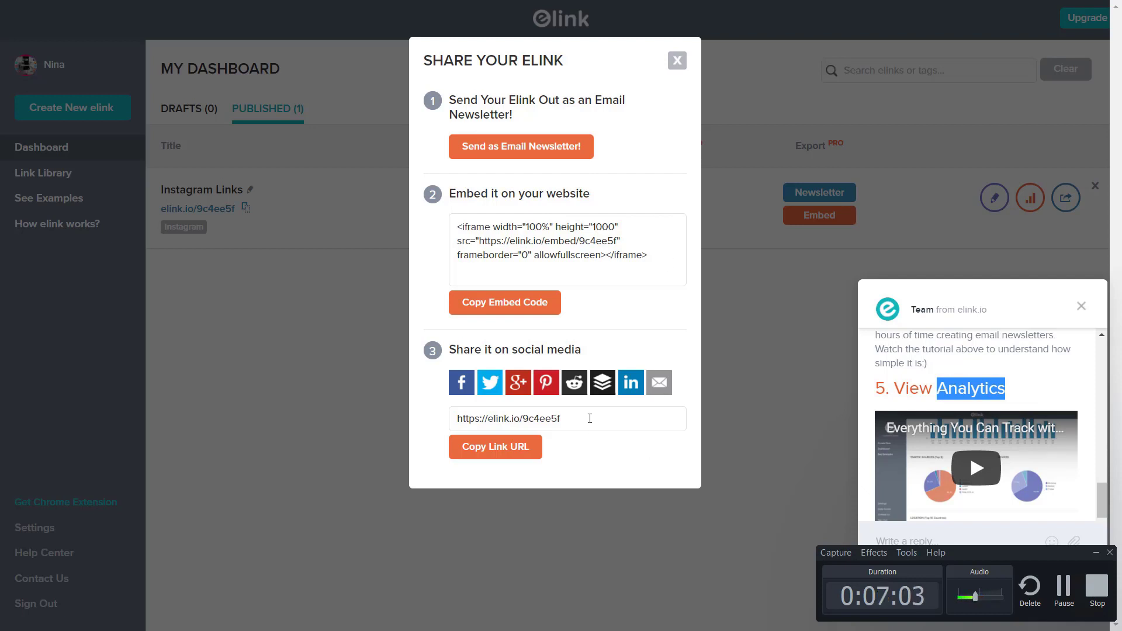
drag(588, 419, 428, 397)
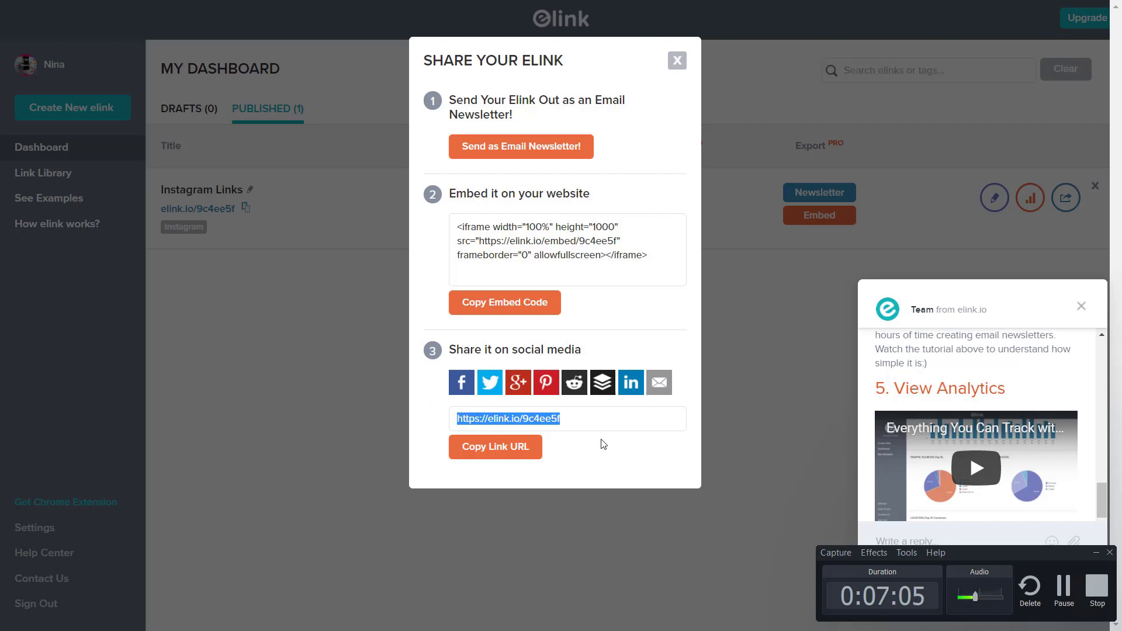
click(527, 446)
Close the share window and scroll through the live elink's profile, header and link cards
click(678, 61)
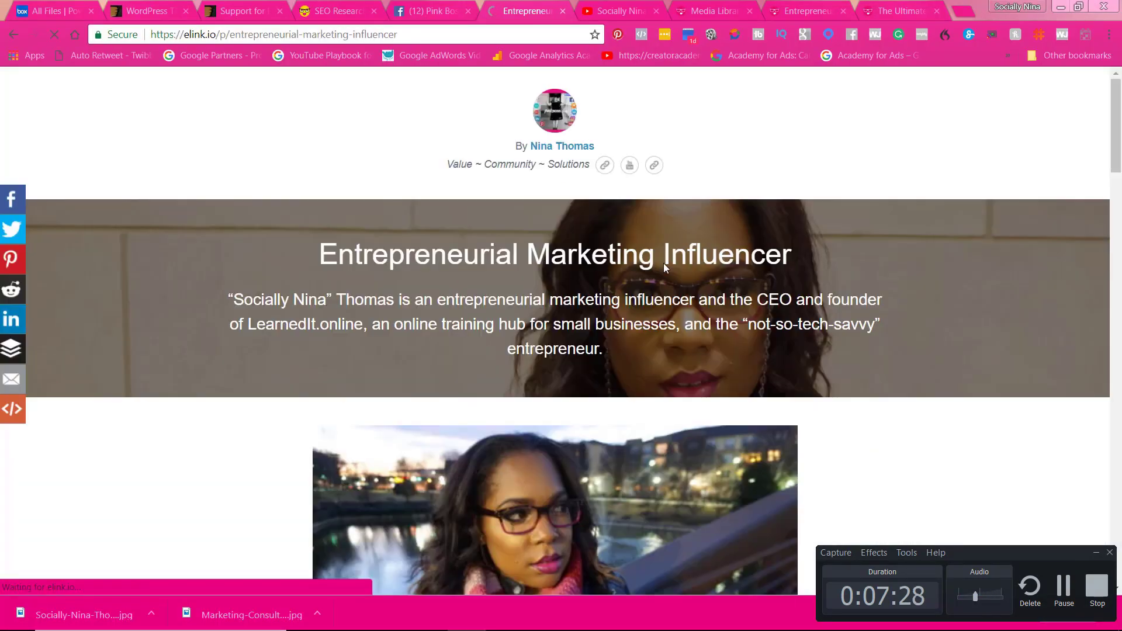
scroll(695, 343, down, 4)
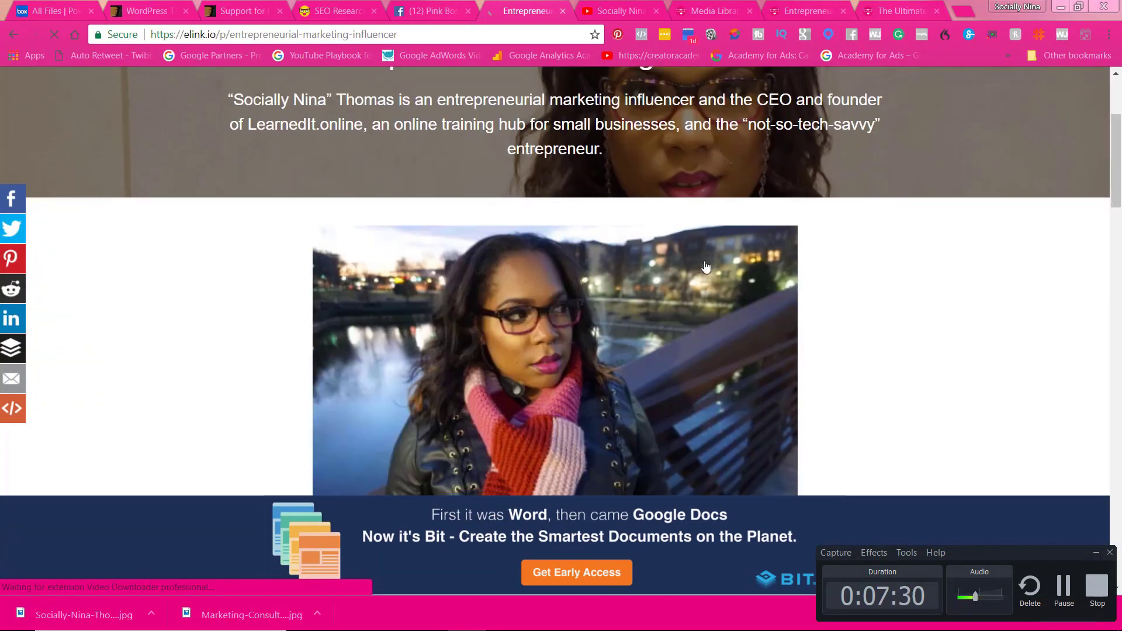
scroll(669, 125, down, 9)
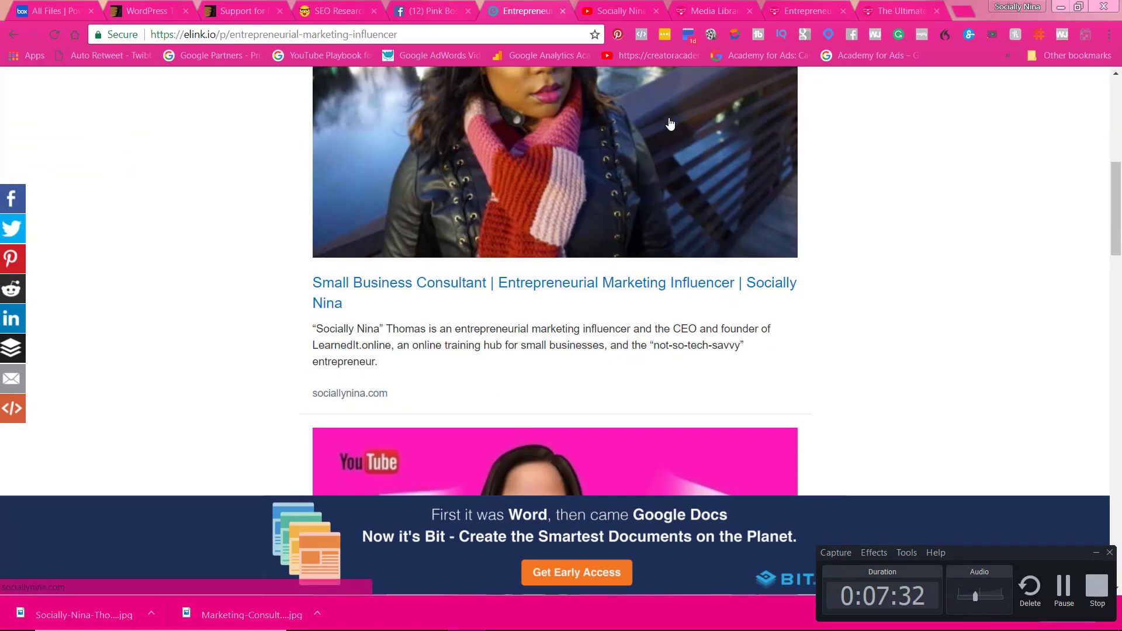
scroll(670, 124, down, 7)
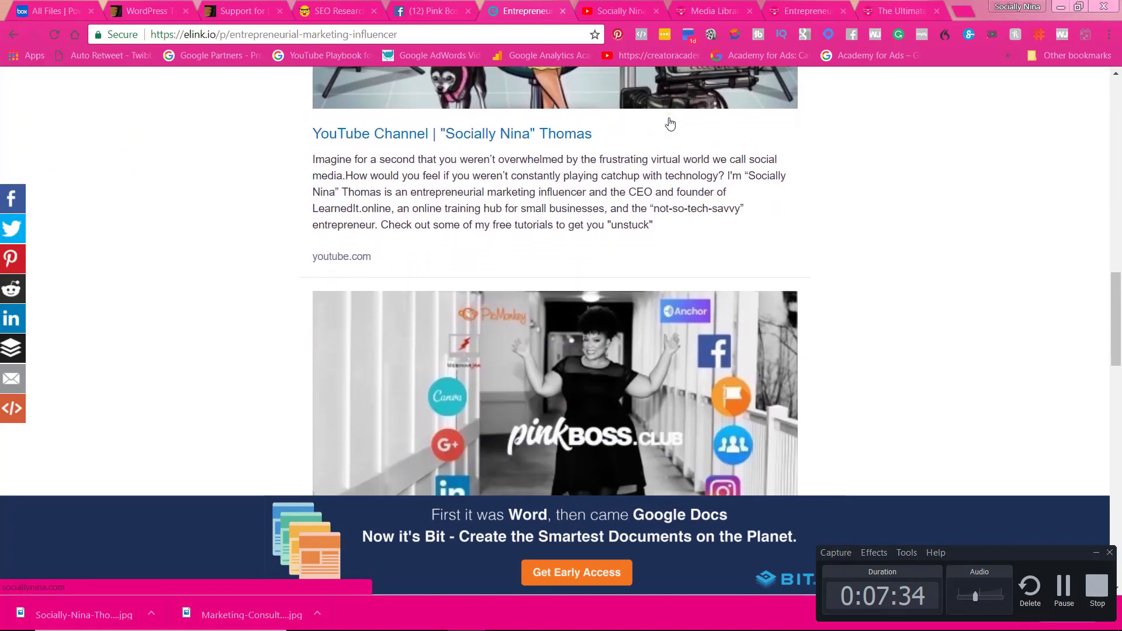
scroll(672, 123, up, 7)
scroll(680, 116, up, 4)
scroll(680, 117, down, 9)
scroll(680, 116, down, 12)
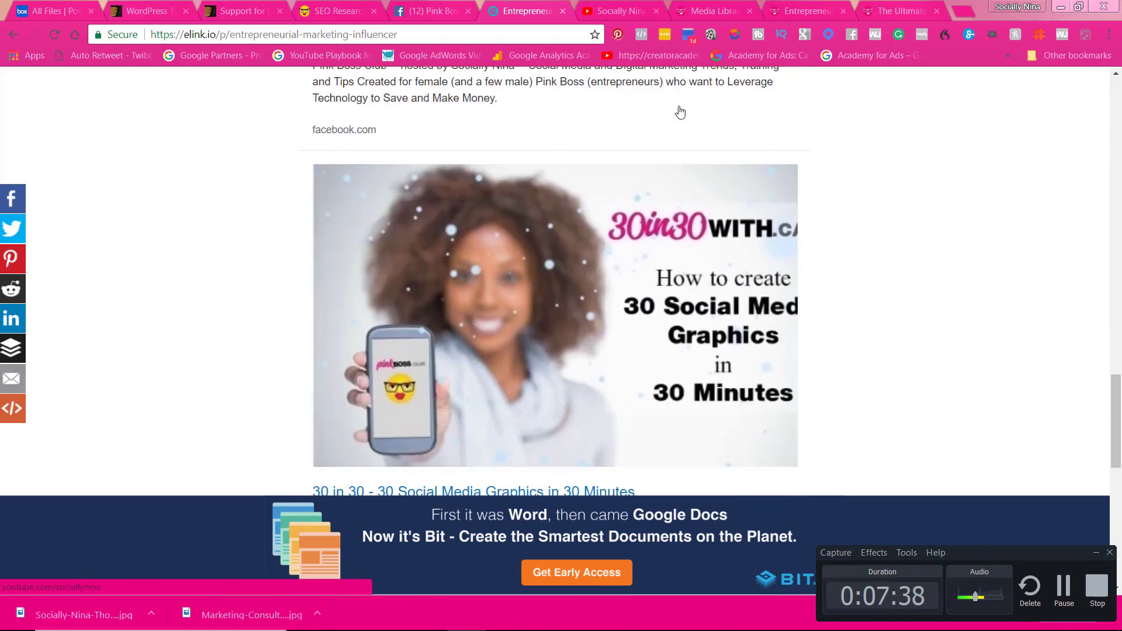
scroll(679, 111, down, 7)
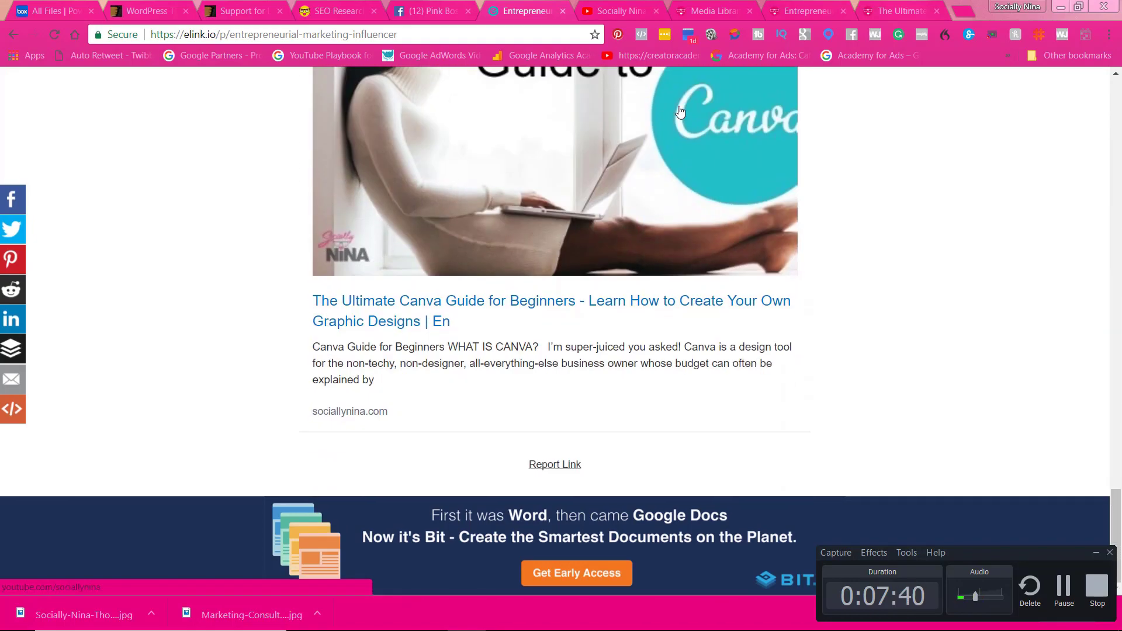
scroll(678, 111, up, 12)
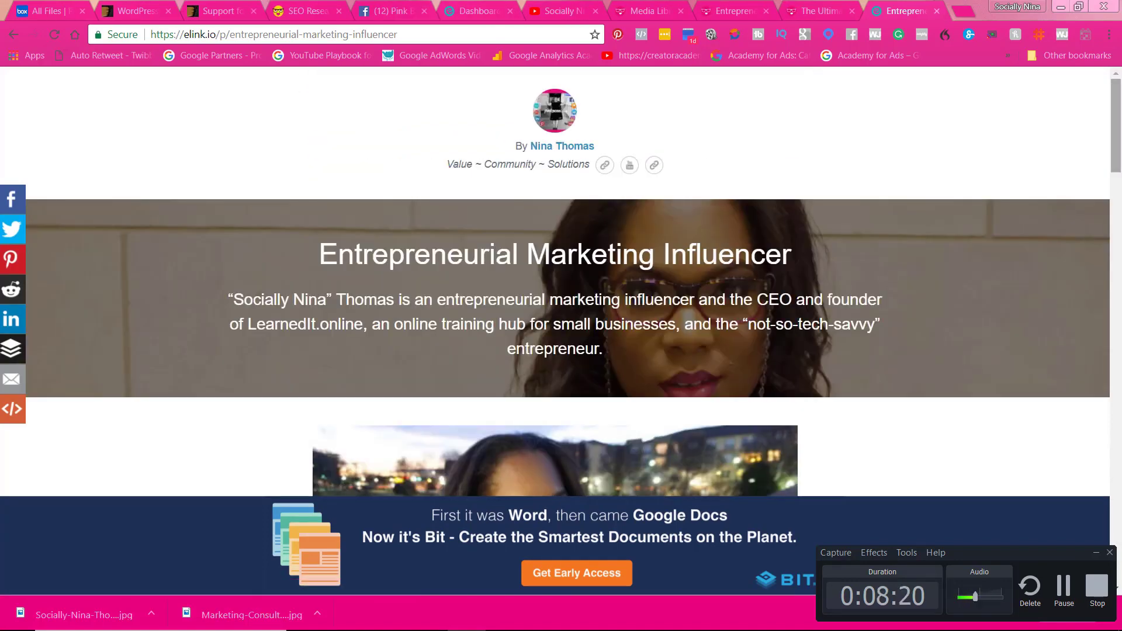
drag(1120, 148, 1121, 532)
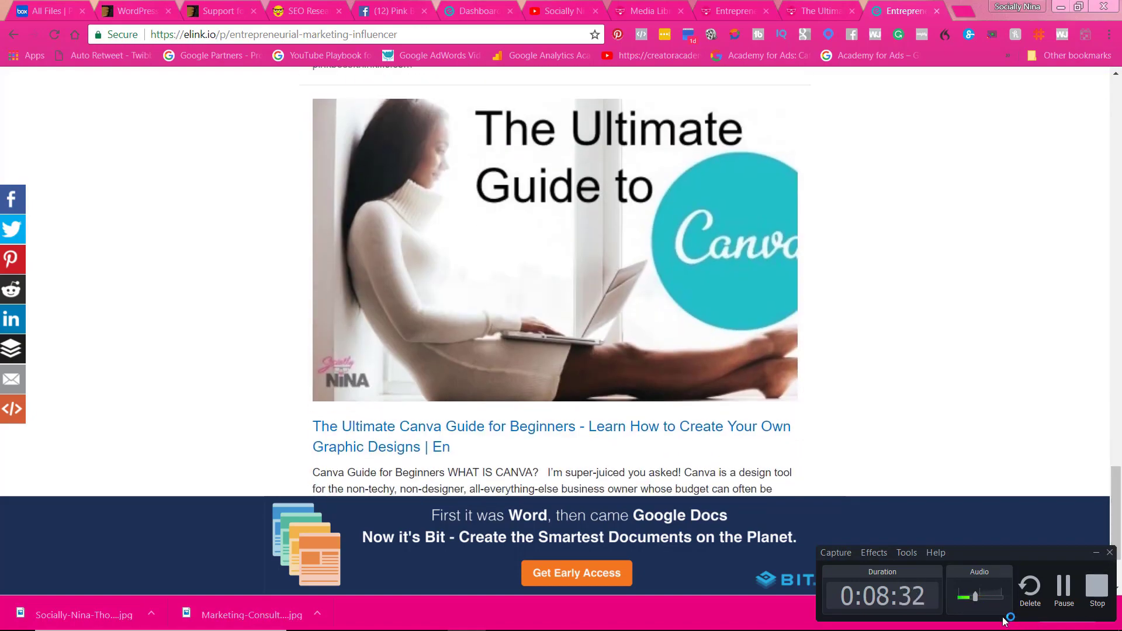
mouse_move(1048, 629)
scroll(1101, 356, up, 3)
scroll(1101, 357, up, 20)
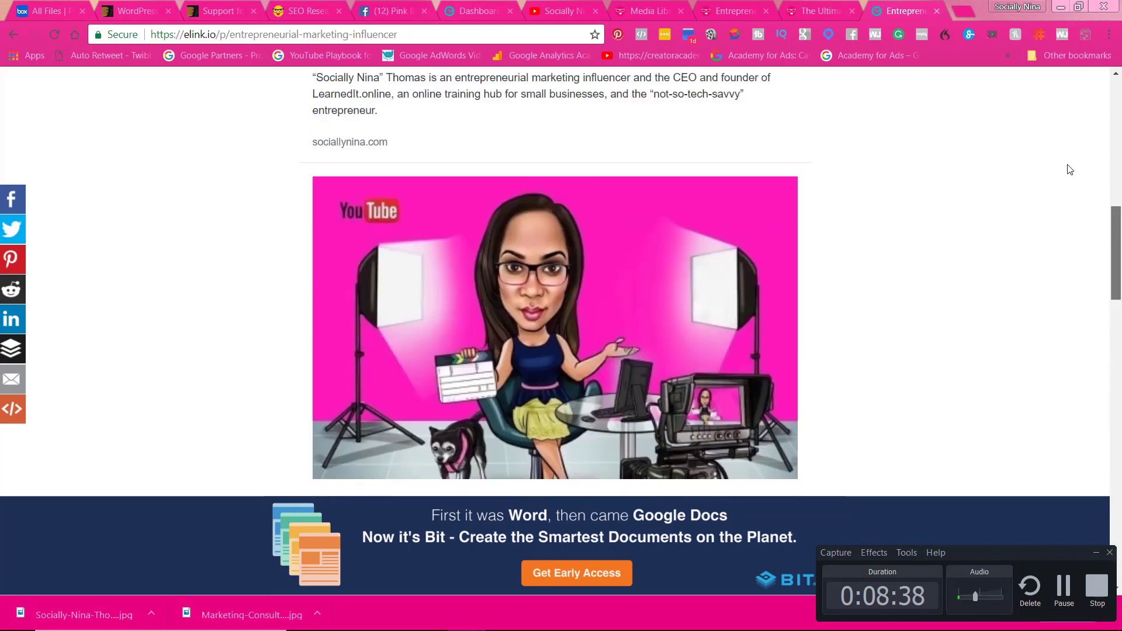